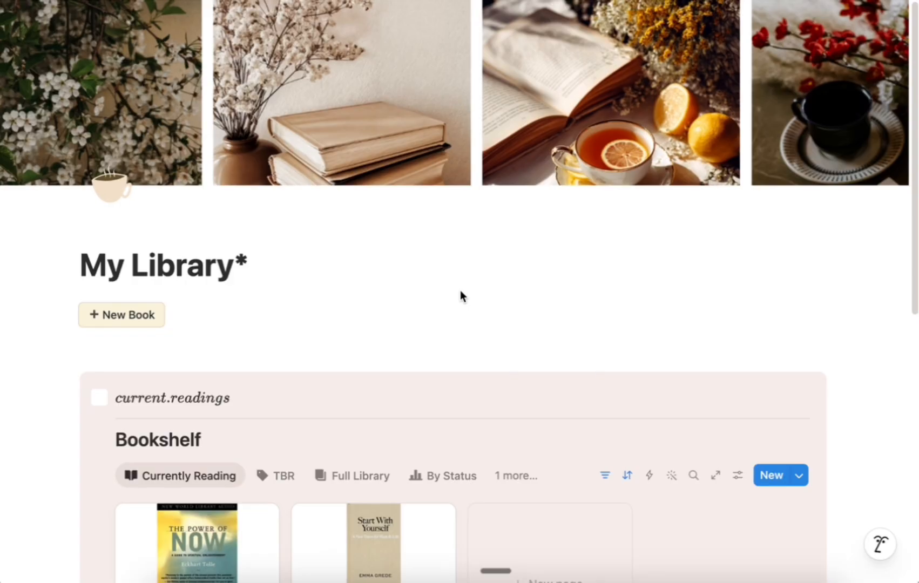
Step: Create a new book page from the My Library page and set its Status to To Be Read
{"action": "scroll", "coordinate": [459, 292], "scroll_direction": "down", "scroll_amount": 2}
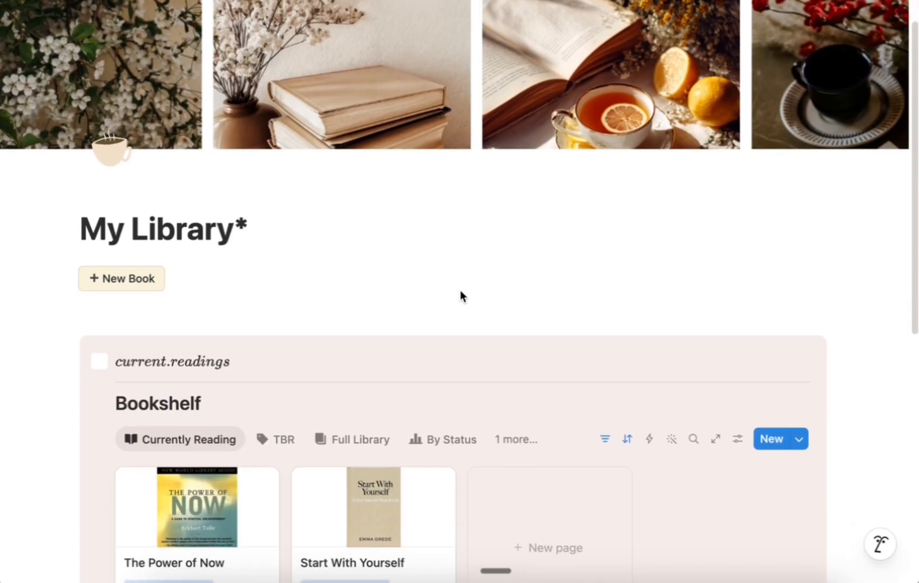
{"action": "scroll", "coordinate": [460, 296], "scroll_direction": "down", "scroll_amount": 1}
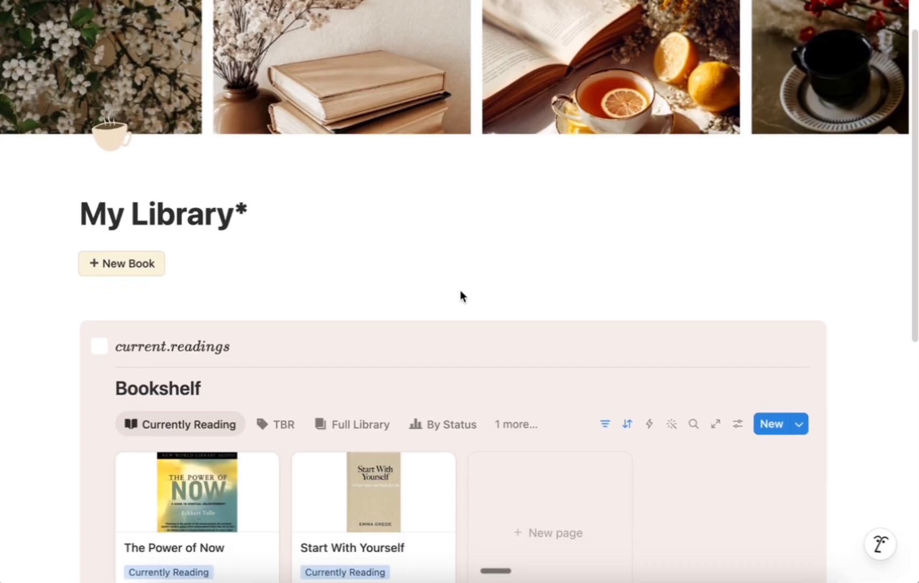
{"action": "scroll", "coordinate": [460, 294], "scroll_direction": "up", "scroll_amount": 1}
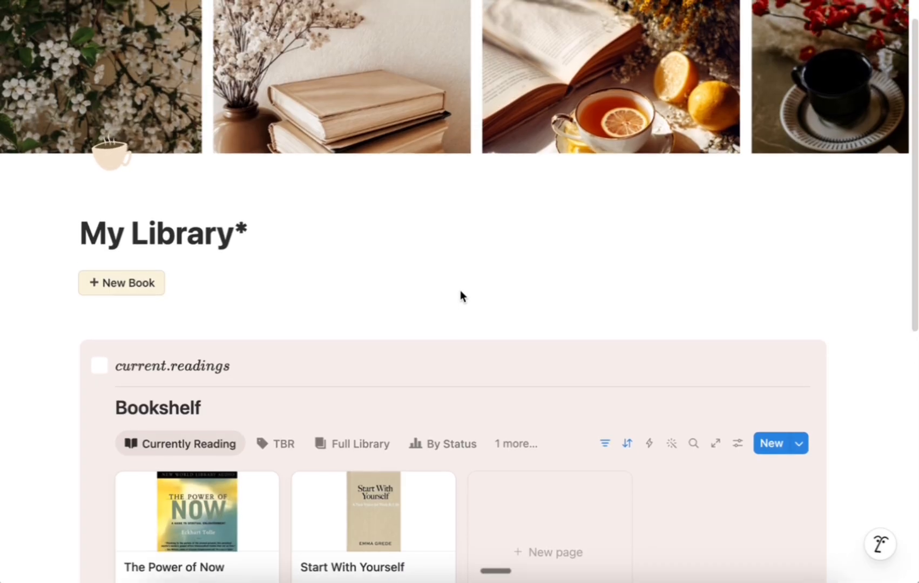
{"action": "scroll", "coordinate": [461, 292], "scroll_direction": "down", "scroll_amount": 5}
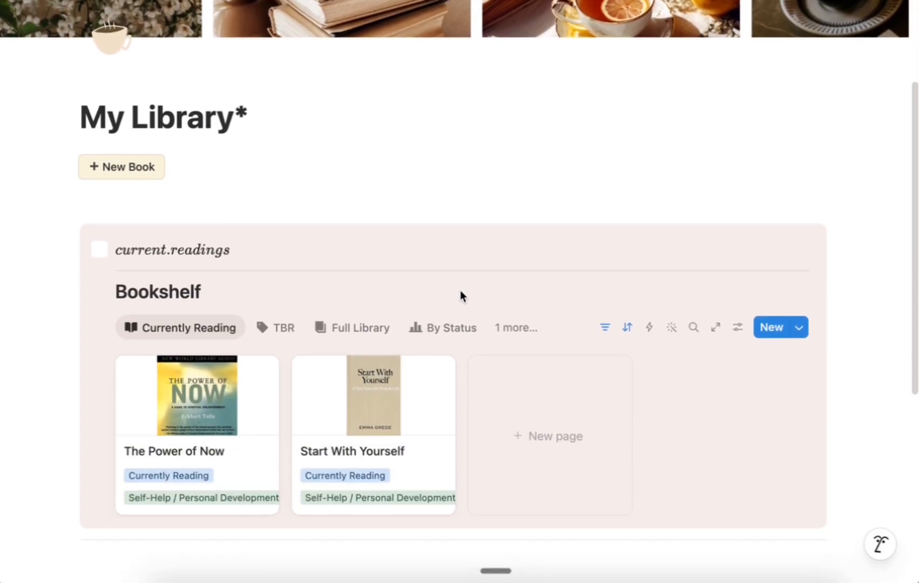
{"action": "left_click", "coordinate": [122, 168]}
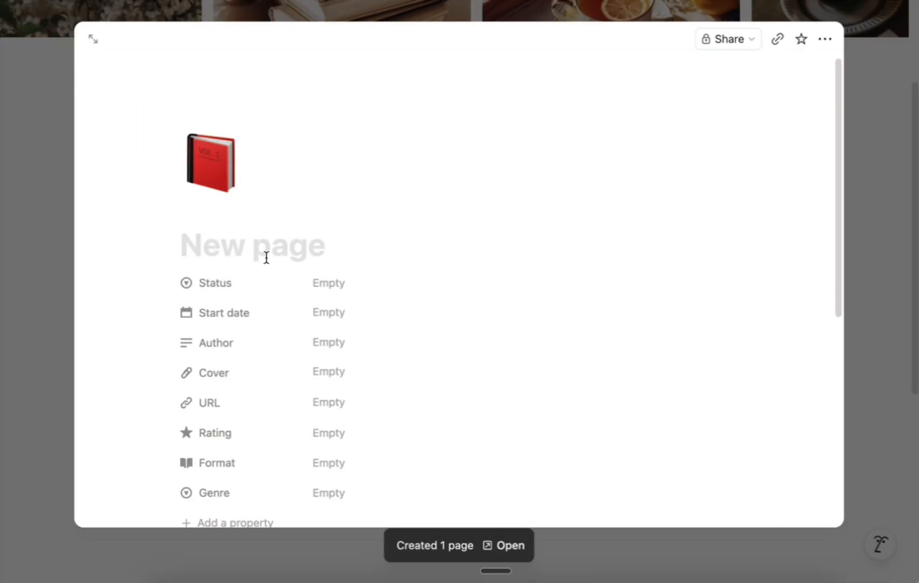
{"action": "scroll", "coordinate": [267, 257], "scroll_direction": "down", "scroll_amount": 1}
{"action": "left_click", "coordinate": [355, 254]}
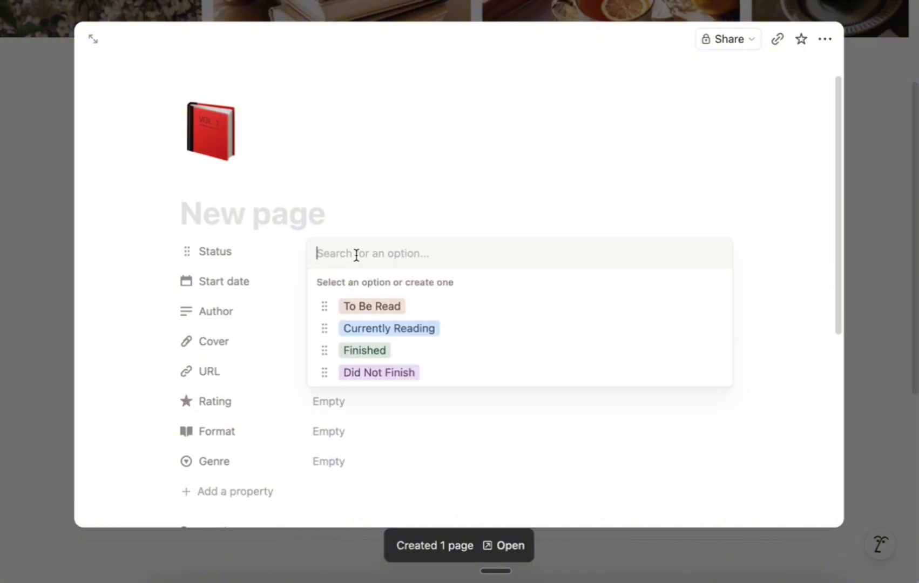
{"action": "left_click", "coordinate": [416, 309]}
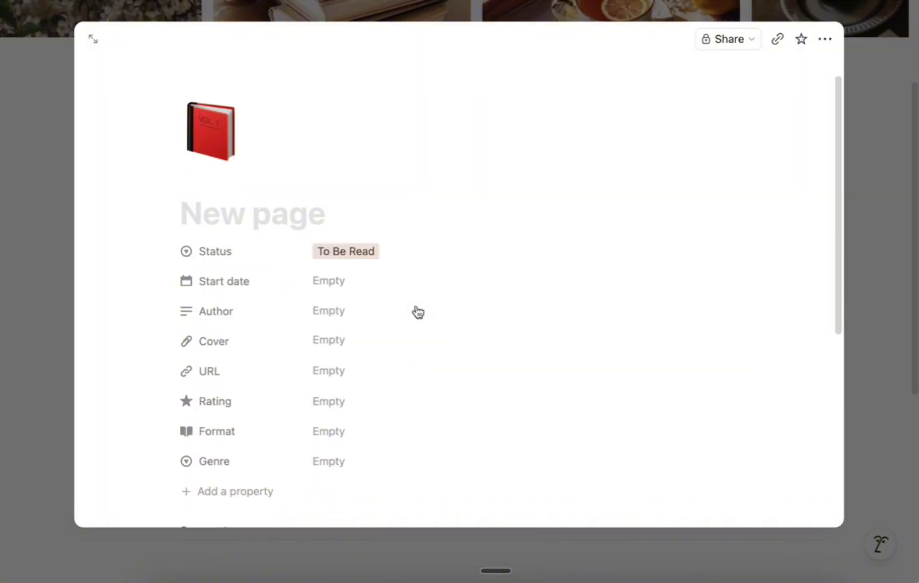
Step: Examine the Start date, Rating, Format and Genre properties of the new book page without setting them, and return to the library
{"action": "left_click", "coordinate": [357, 279]}
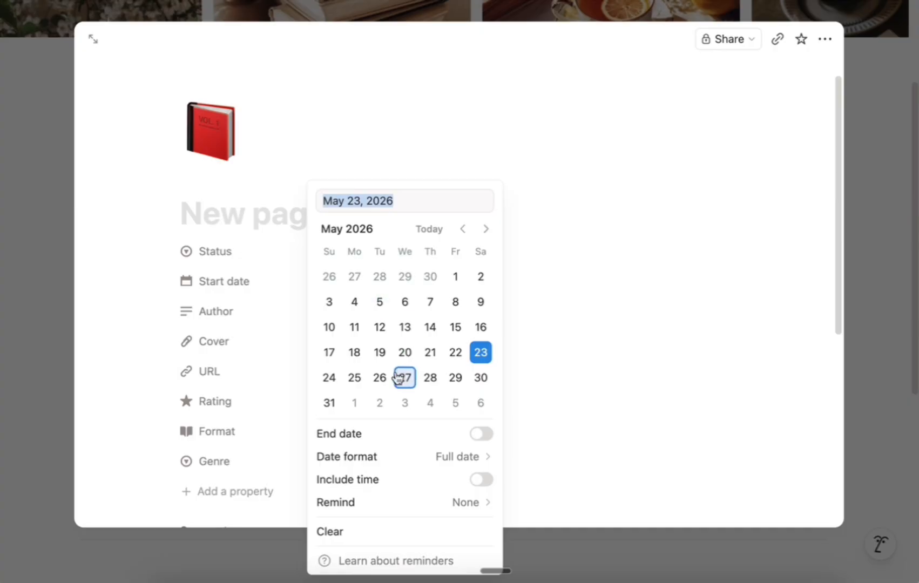
{"action": "left_click", "coordinate": [544, 352]}
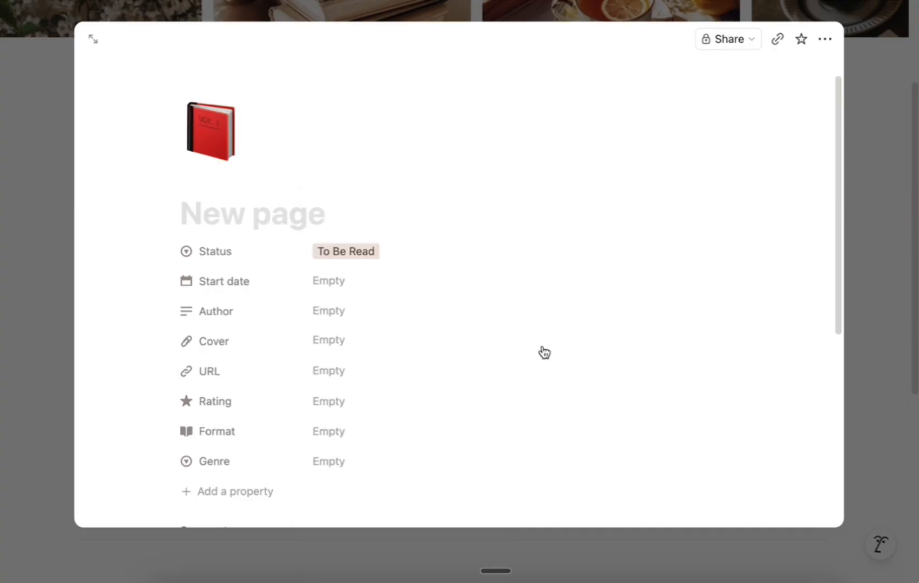
{"action": "scroll", "coordinate": [544, 352], "scroll_direction": "down", "scroll_amount": 2}
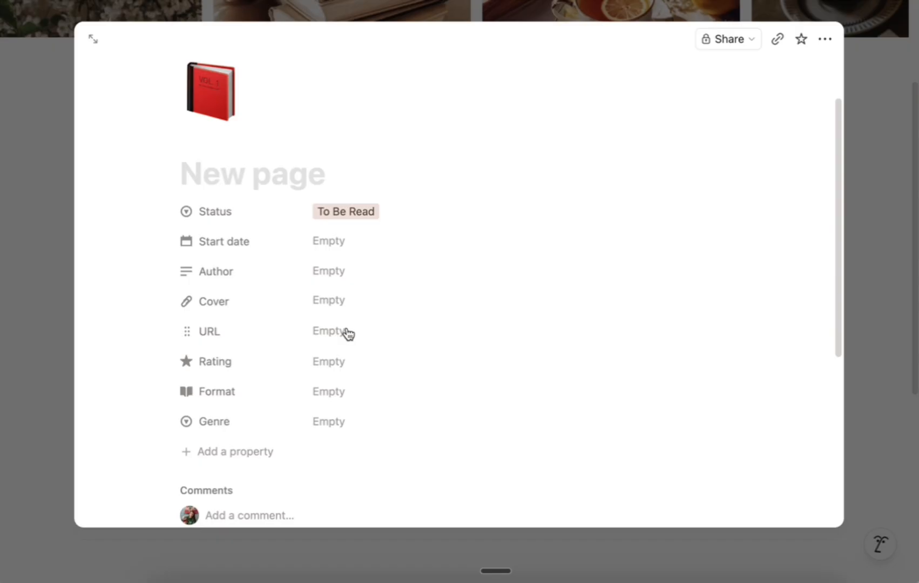
{"action": "scroll", "coordinate": [348, 334], "scroll_direction": "down", "scroll_amount": 1}
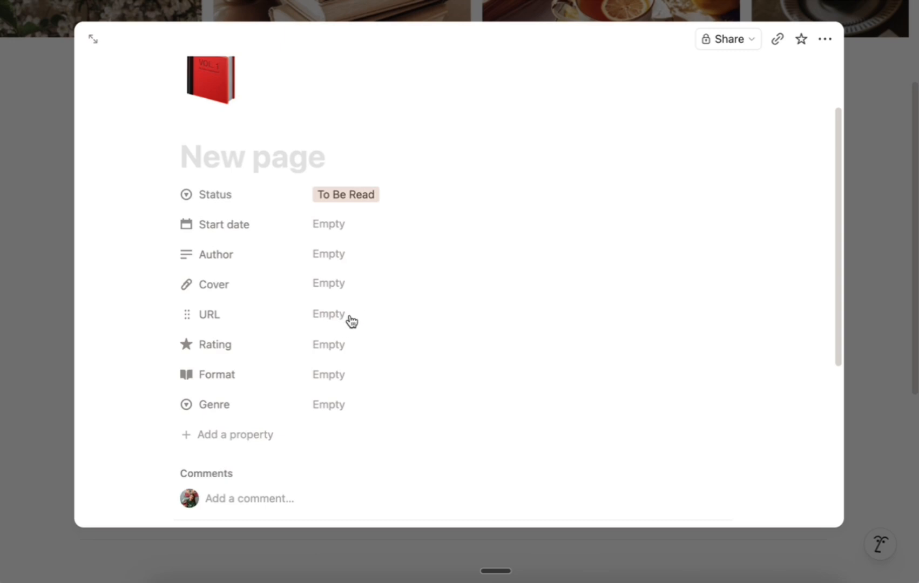
{"action": "left_click", "coordinate": [366, 344]}
{"action": "left_click", "coordinate": [300, 350]}
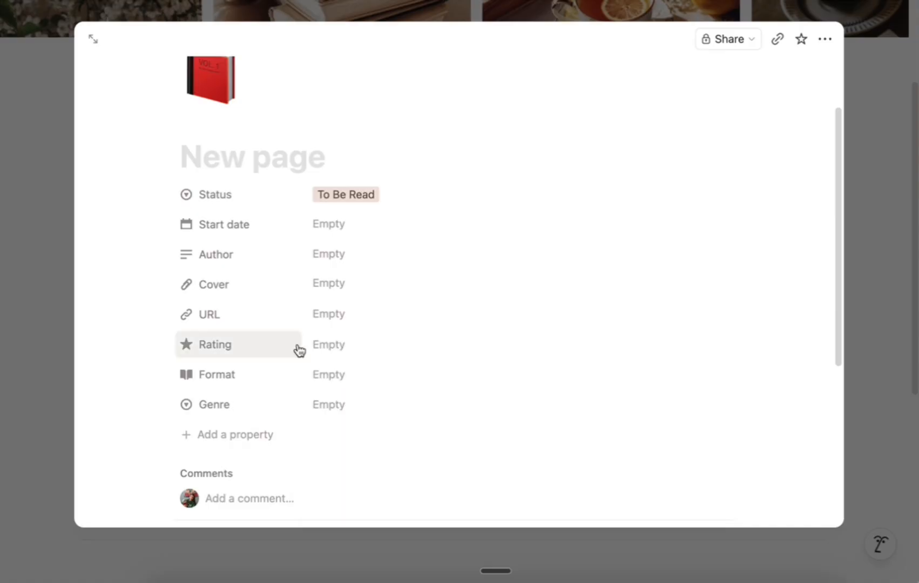
{"action": "left_click", "coordinate": [360, 372]}
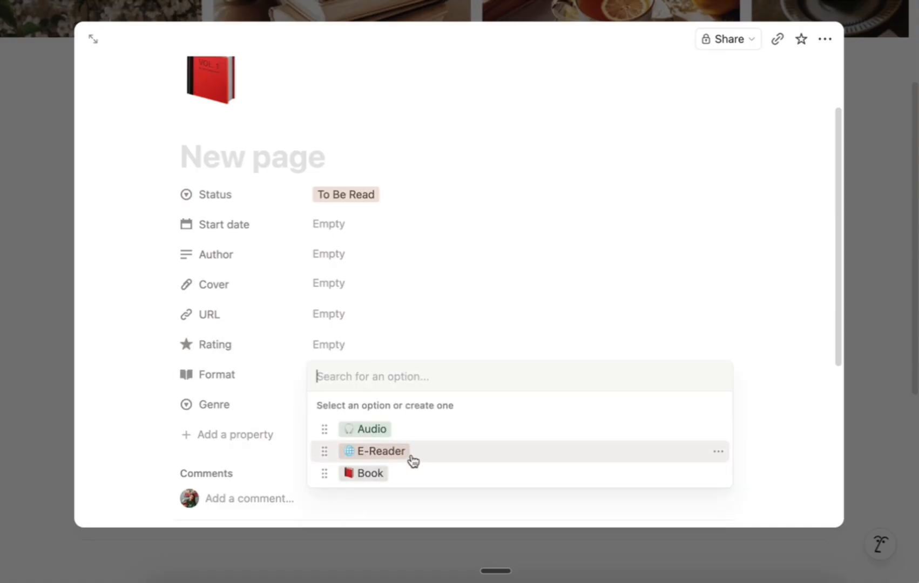
{"action": "left_click", "coordinate": [273, 376]}
{"action": "left_click", "coordinate": [339, 406]}
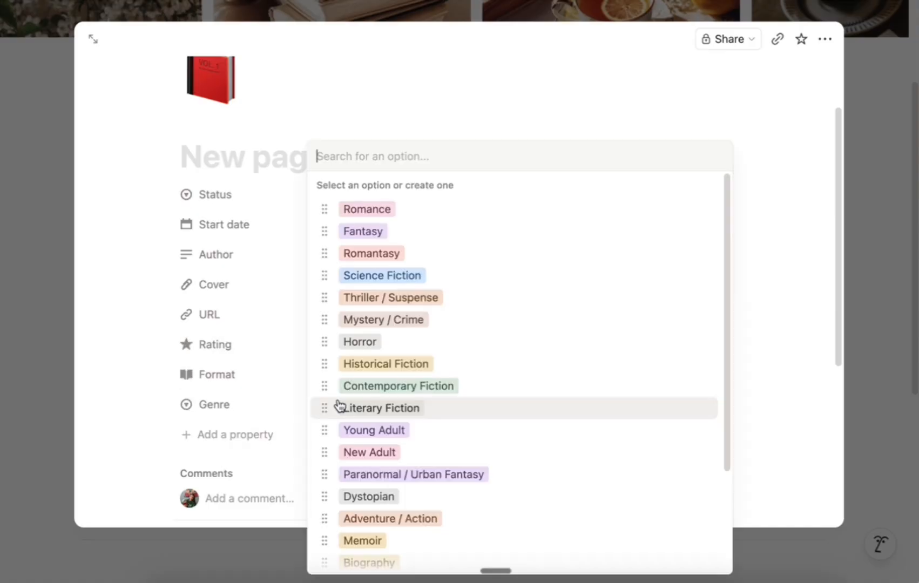
{"action": "left_click", "coordinate": [260, 389]}
{"action": "left_click", "coordinate": [60, 377]}
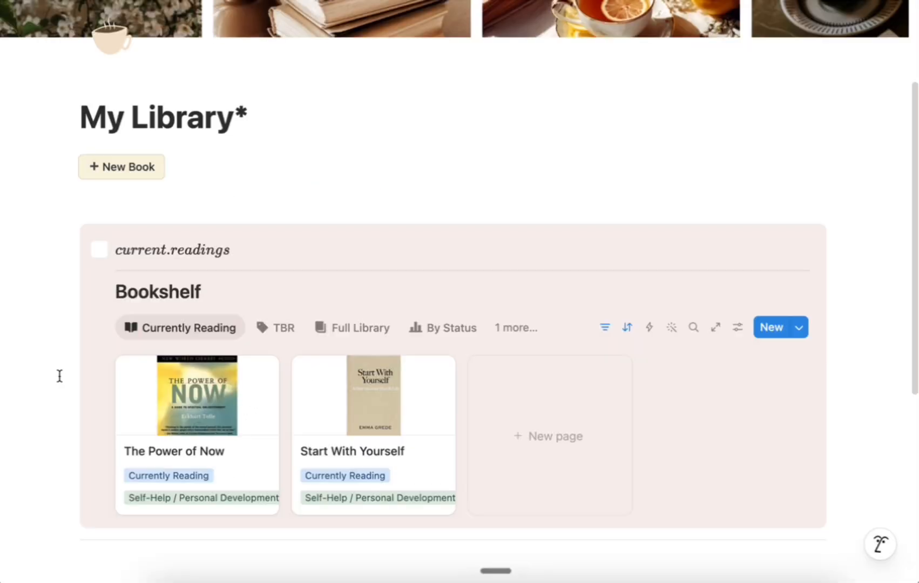
Step: Change the Status of The Power of Now to Finished from its card in the Currently Reading view
{"action": "scroll", "coordinate": [122, 381], "scroll_direction": "down", "scroll_amount": 2}
{"action": "scroll", "coordinate": [123, 382], "scroll_direction": "down", "scroll_amount": 1}
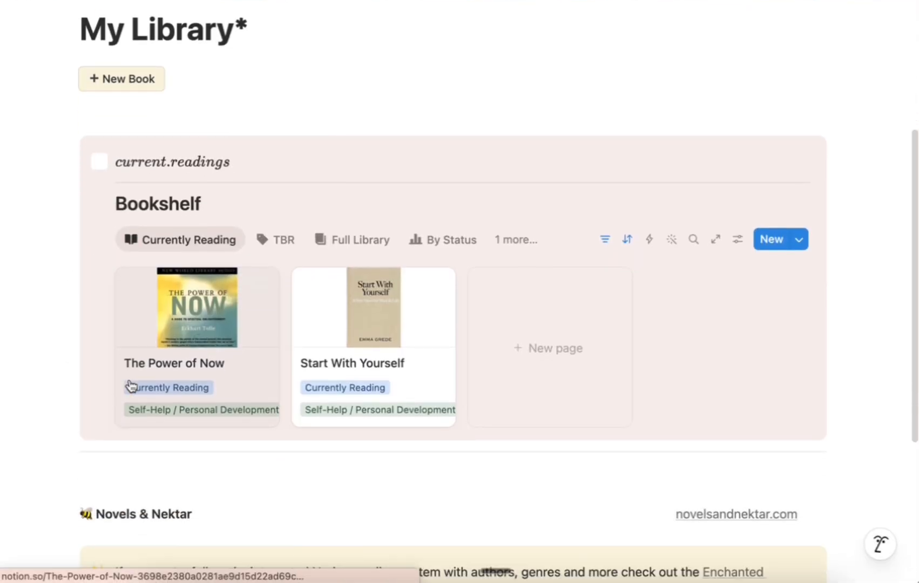
{"action": "left_click", "coordinate": [173, 389]}
{"action": "left_click", "coordinate": [191, 487]}
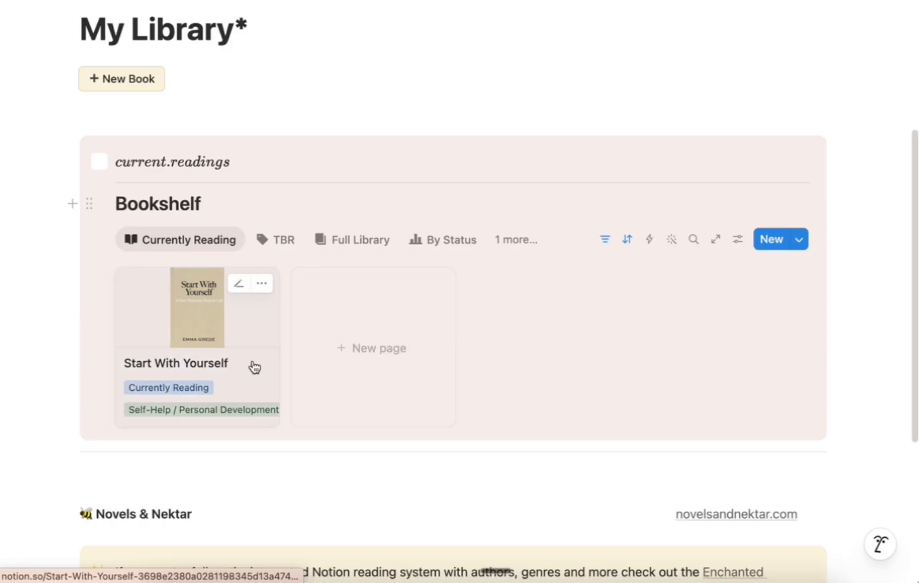
Step: Filter the Bookshelf's TBR view to show only books whose Status is To Be Read
{"action": "left_click", "coordinate": [285, 241]}
{"action": "scroll", "coordinate": [289, 367], "scroll_direction": "down", "scroll_amount": 2}
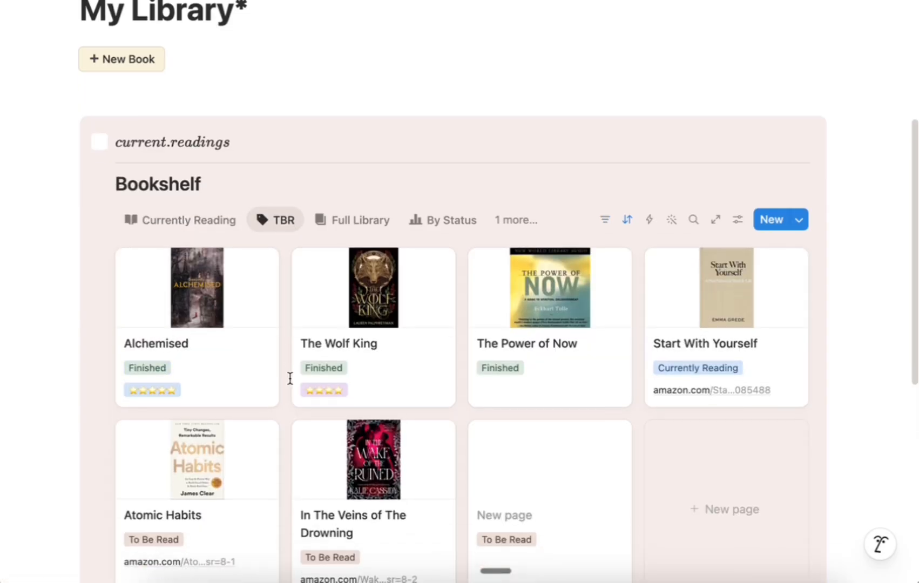
{"action": "scroll", "coordinate": [290, 378], "scroll_direction": "down", "scroll_amount": 5}
{"action": "scroll", "coordinate": [290, 378], "scroll_direction": "up", "scroll_amount": 3}
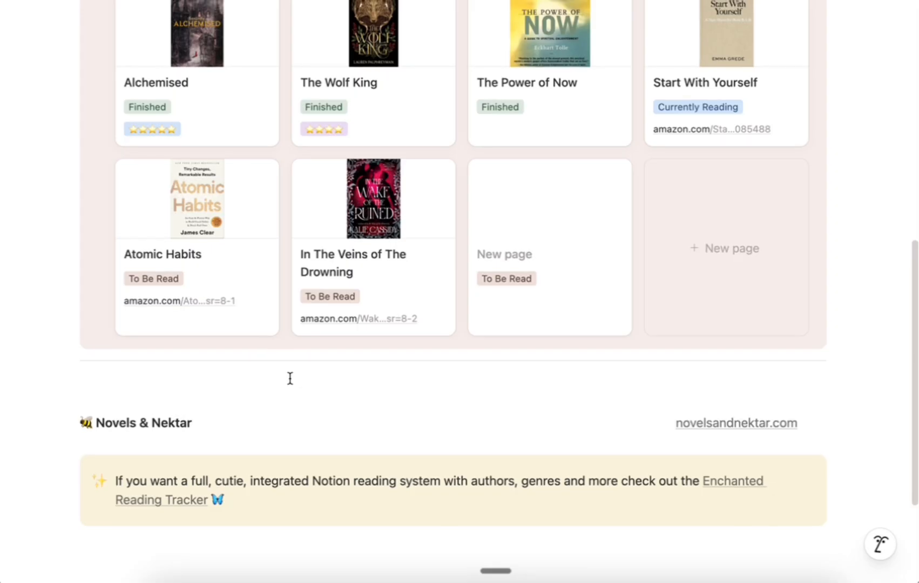
{"action": "scroll", "coordinate": [290, 378], "scroll_direction": "up", "scroll_amount": 2}
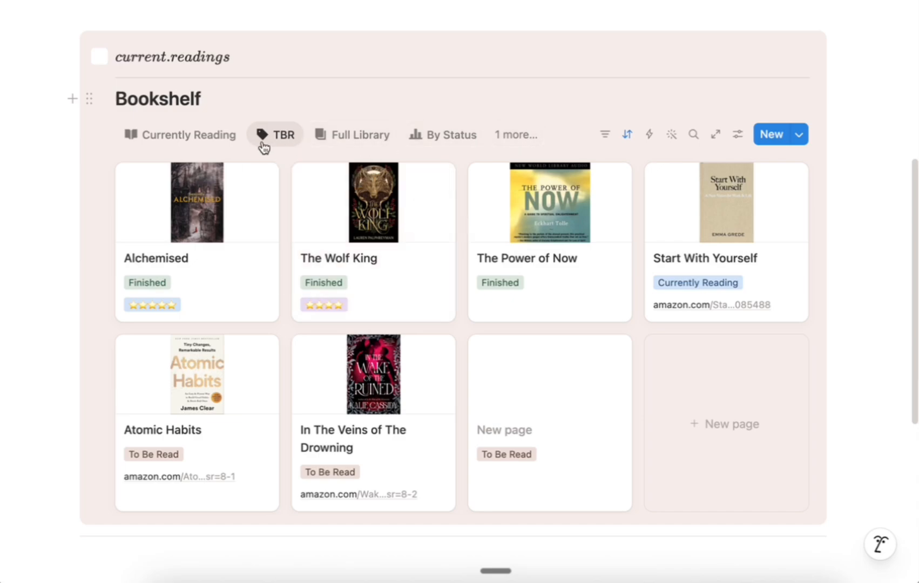
{"action": "left_click", "coordinate": [604, 139]}
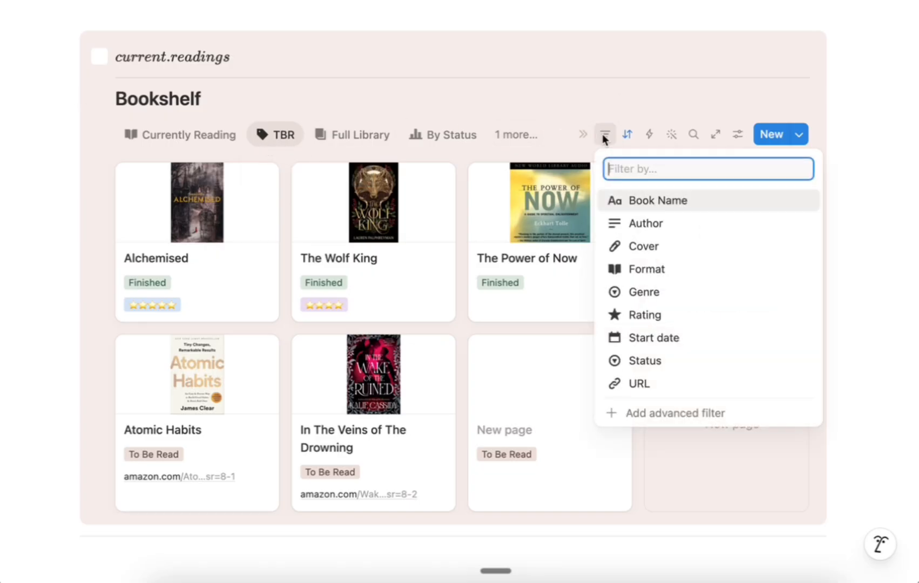
{"action": "left_click", "coordinate": [662, 361]}
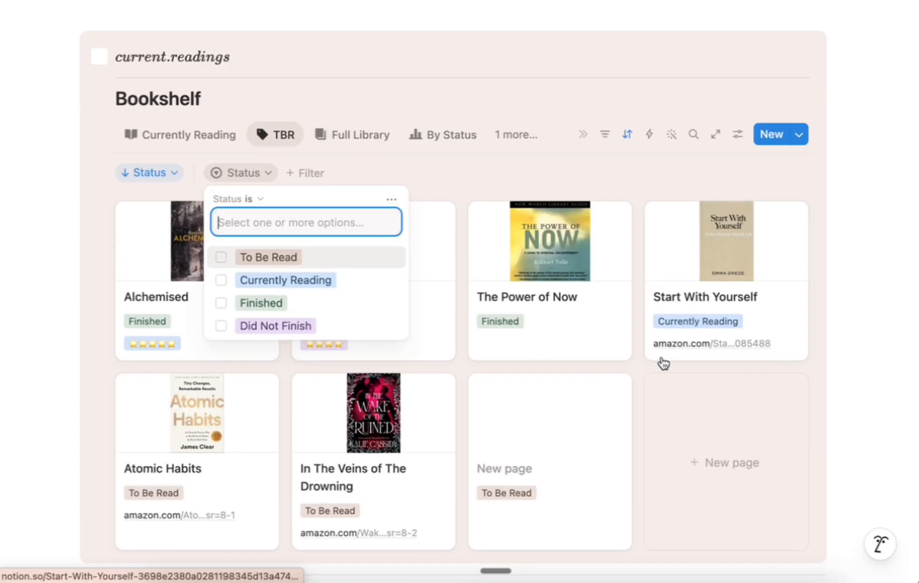
{"action": "left_click", "coordinate": [219, 258]}
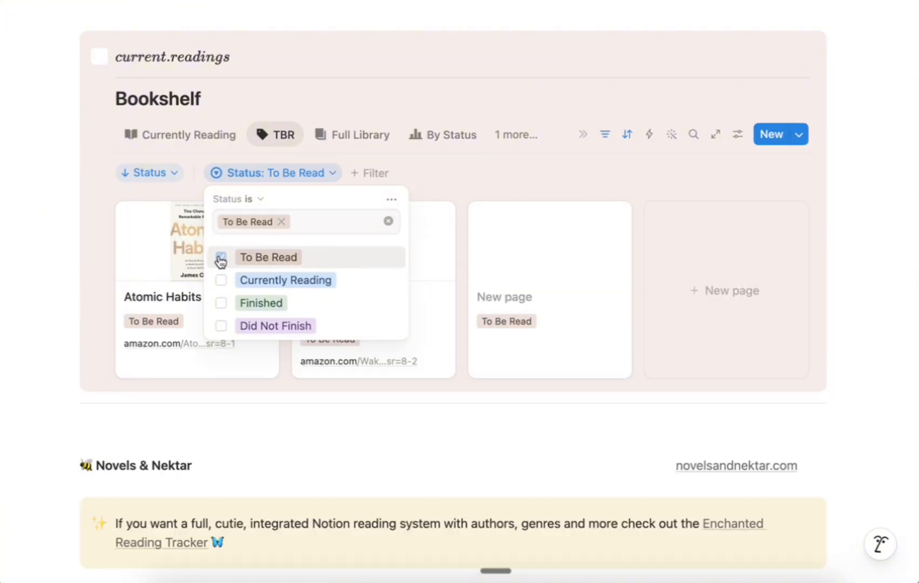
{"action": "left_click", "coordinate": [468, 169]}
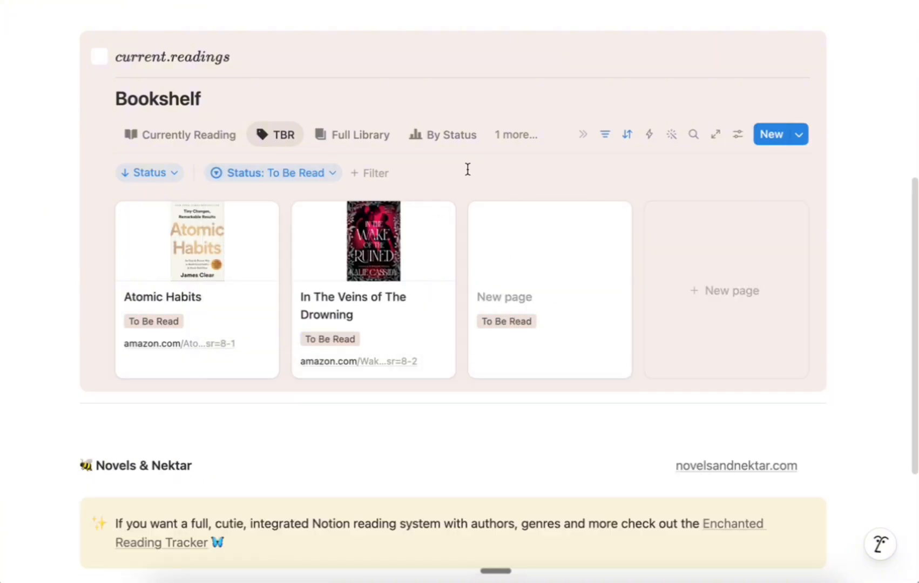
Step: Move the untitled book page in the TBR view to the trash
{"action": "mouse_move", "coordinate": [539, 265]}
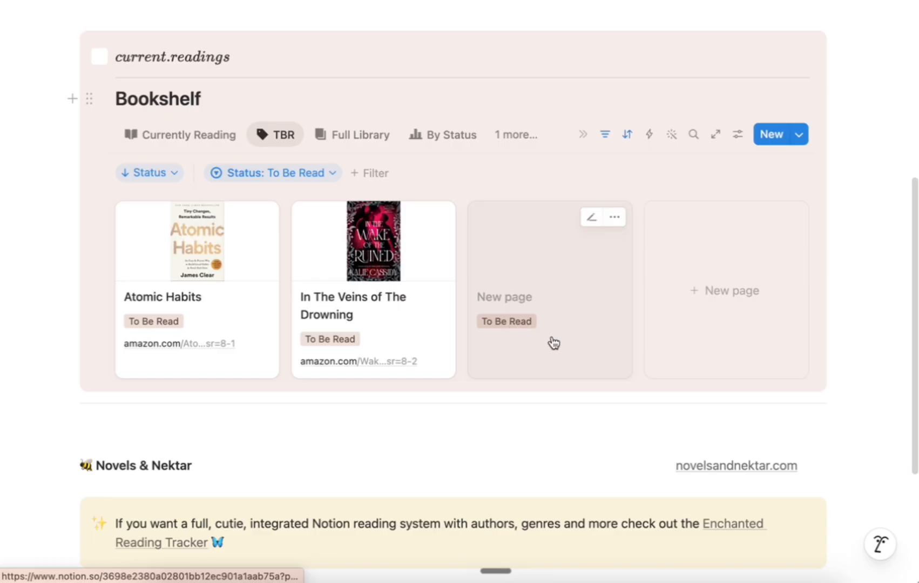
{"action": "left_click", "coordinate": [614, 218]}
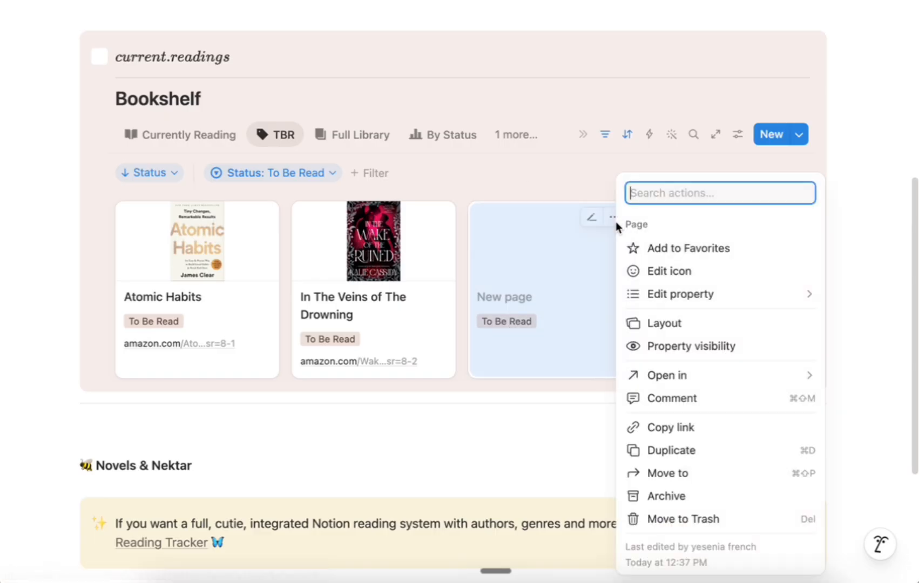
{"action": "left_click", "coordinate": [653, 519]}
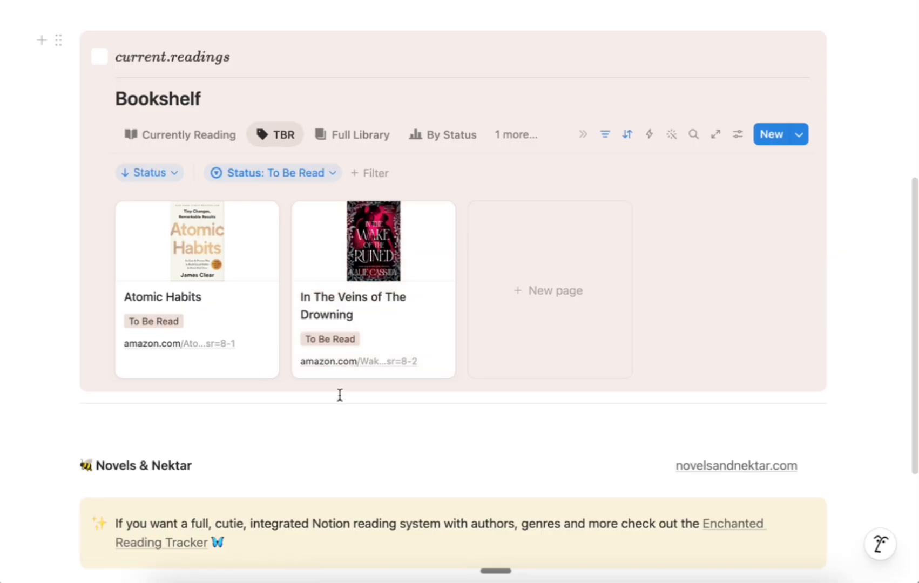
Step: Sort the Full Library view by Status in ascending order
{"action": "left_click", "coordinate": [357, 135]}
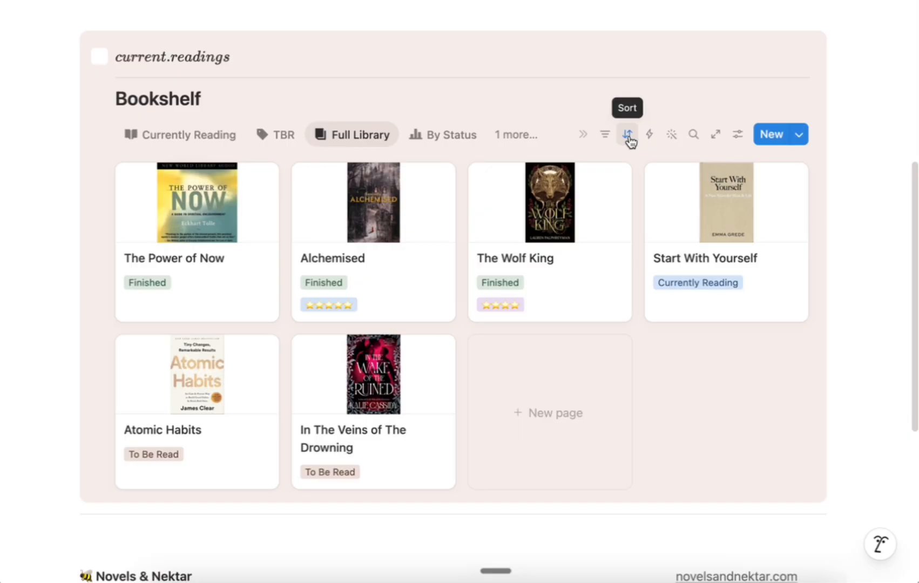
{"action": "left_click", "coordinate": [628, 135]}
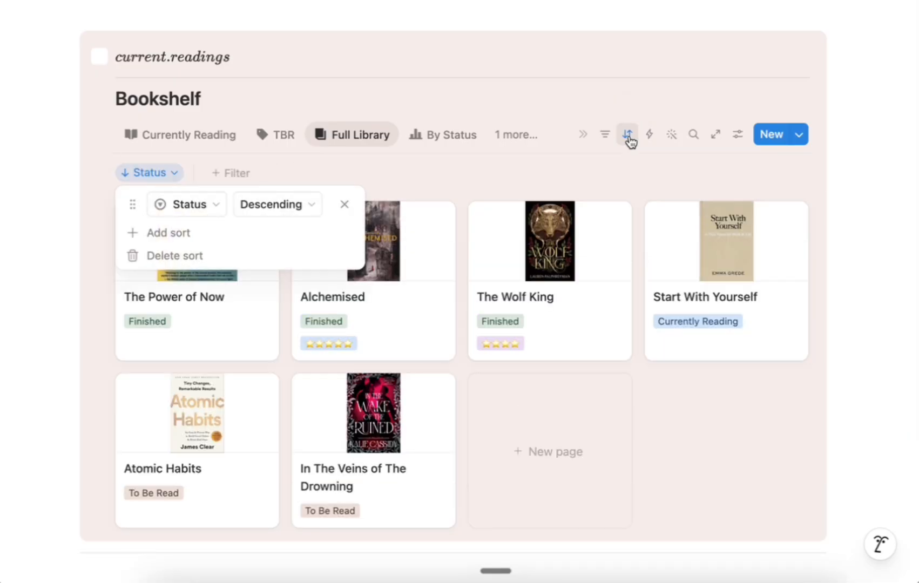
{"action": "left_click", "coordinate": [265, 213]}
{"action": "left_click", "coordinate": [267, 233]}
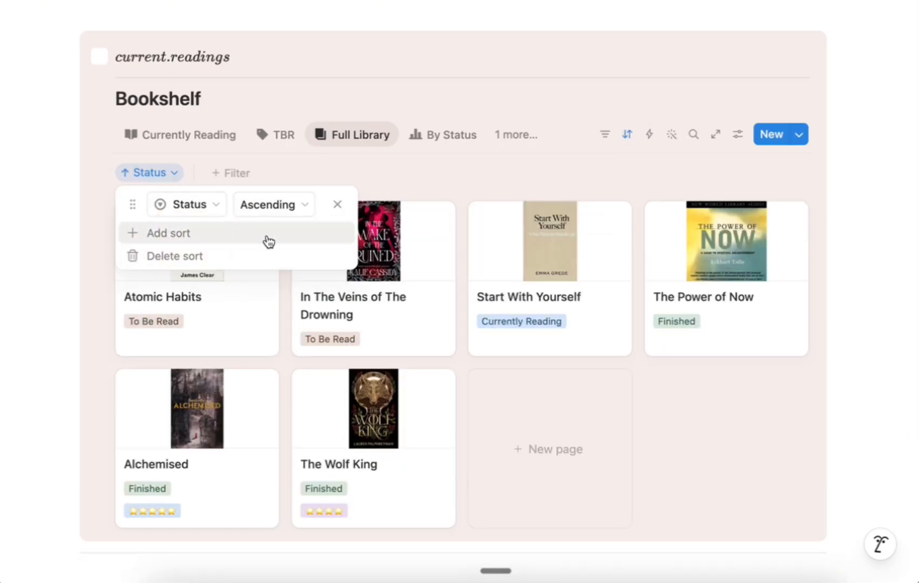
{"action": "left_click", "coordinate": [677, 436]}
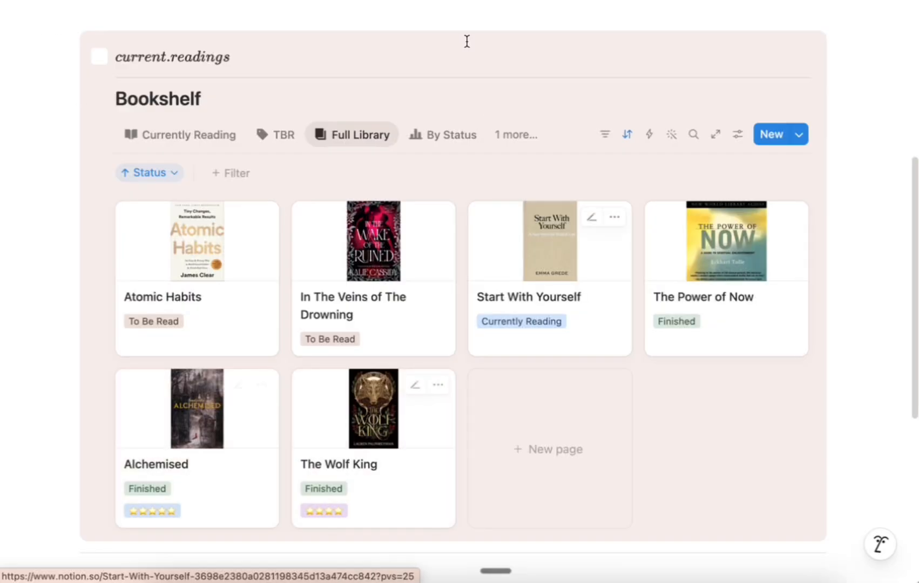
Step: Open The Power of Now from the By Status board and set its Status to Did Not Finish
{"action": "left_click", "coordinate": [447, 140]}
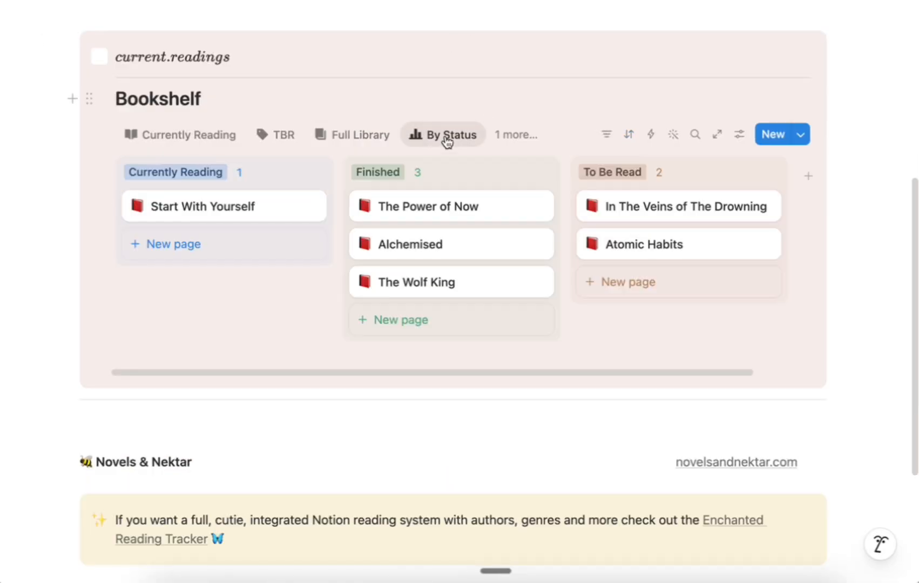
{"action": "left_click_drag", "start_coordinate": [432, 371], "coordinate": [407, 371]}
{"action": "scroll", "coordinate": [486, 373], "scroll_direction": "right", "scroll_amount": 3}
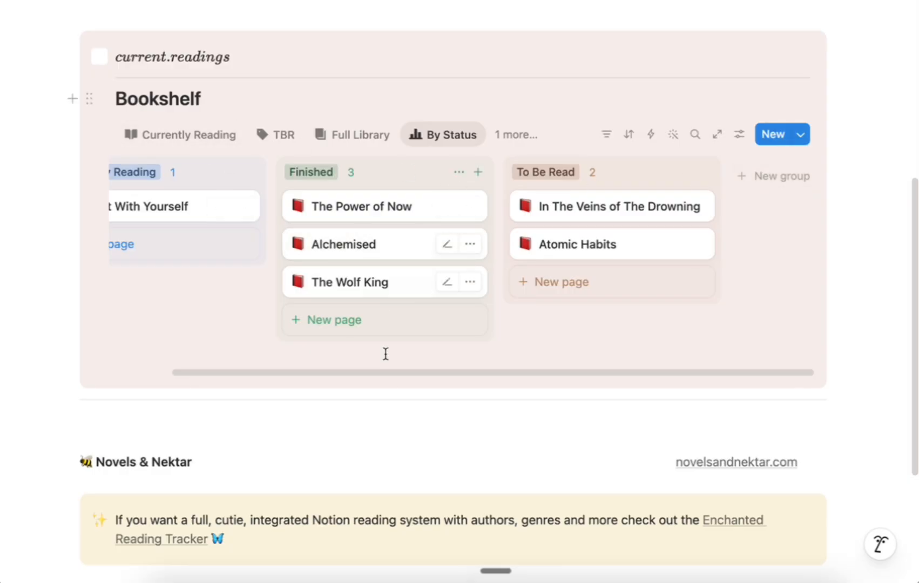
{"action": "left_click", "coordinate": [381, 216]}
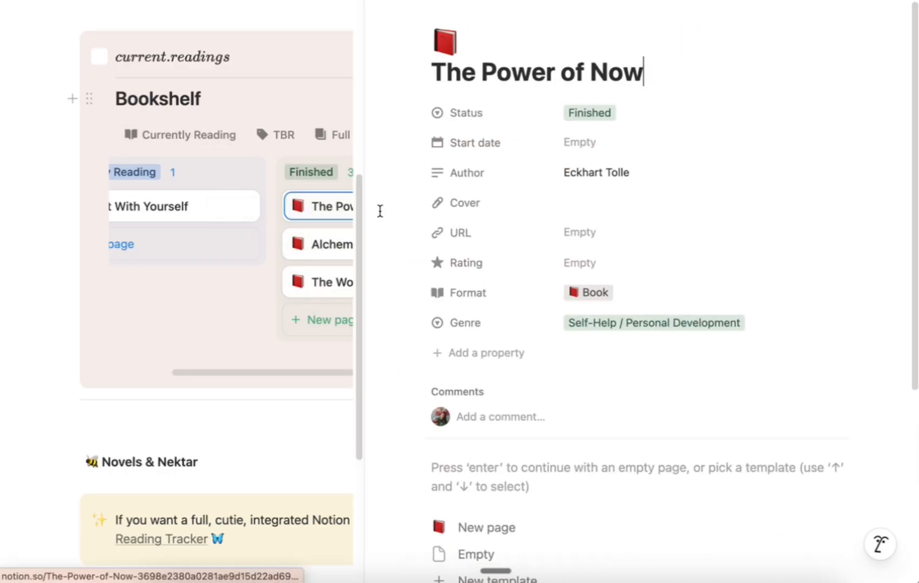
{"action": "left_click", "coordinate": [614, 121]}
{"action": "left_click", "coordinate": [646, 236]}
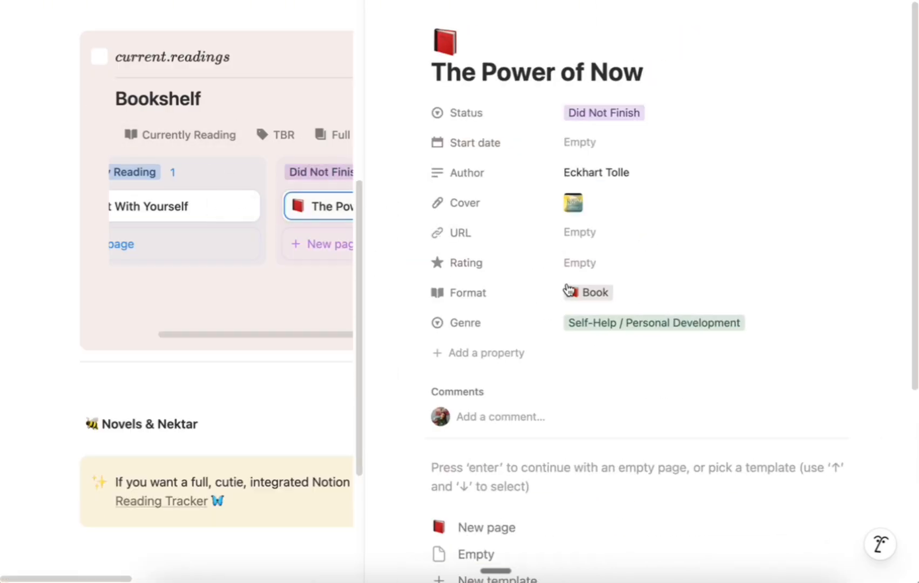
Step: Close The Power of Now's page and view the By Status board from its Currently Reading column
{"action": "left_click", "coordinate": [252, 313]}
{"action": "scroll", "coordinate": [310, 335], "scroll_direction": "left", "scroll_amount": 3}
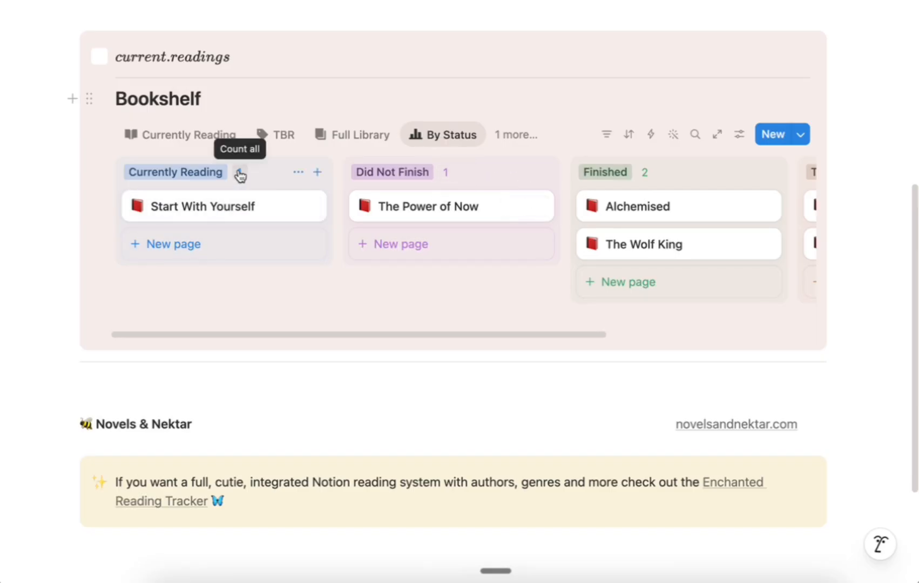
{"action": "mouse_move", "coordinate": [346, 338]}
{"action": "left_mouse_down"}
{"action": "mouse_move", "coordinate": [506, 339]}
{"action": "mouse_move", "coordinate": [361, 338]}
{"action": "left_mouse_up"}
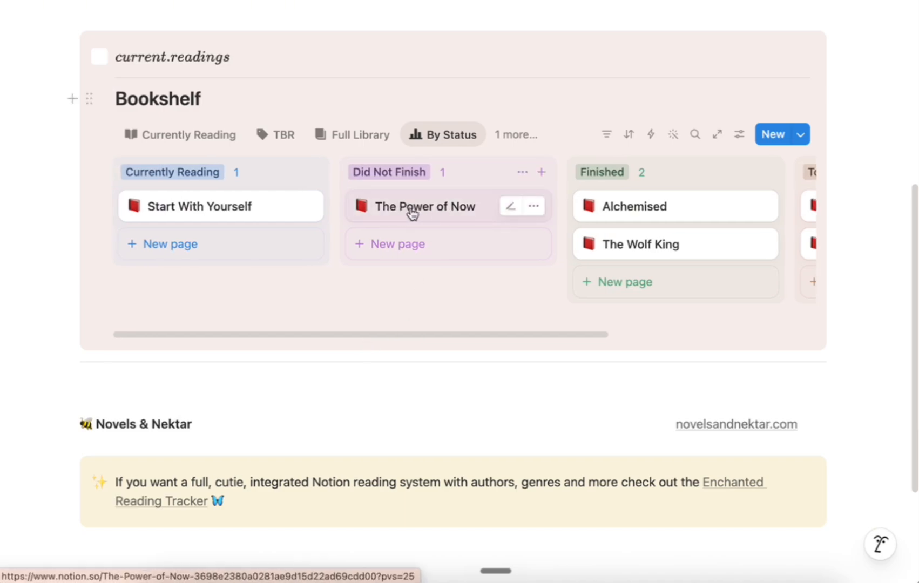
Step: Show the Genre property on the book cards of the By Status board
{"action": "left_click", "coordinate": [740, 135]}
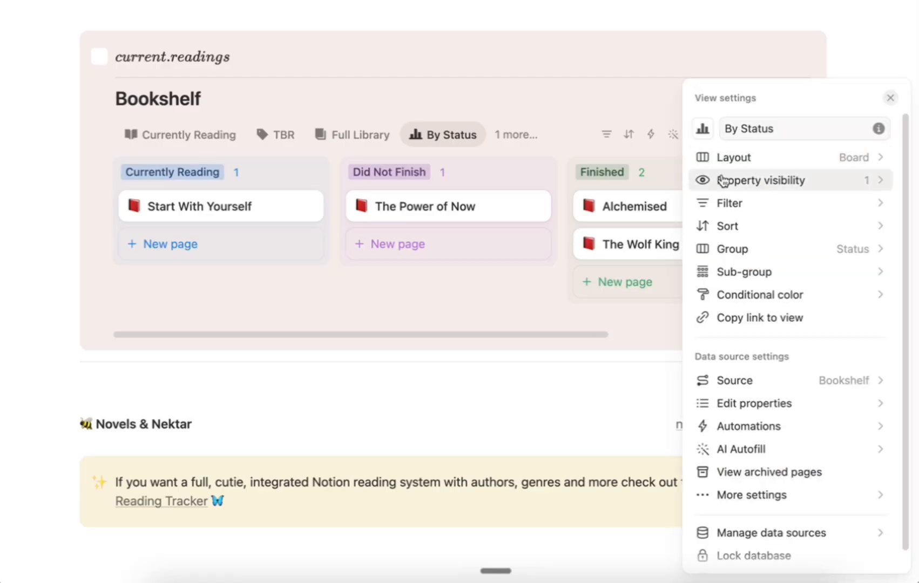
{"action": "left_click", "coordinate": [660, 98]}
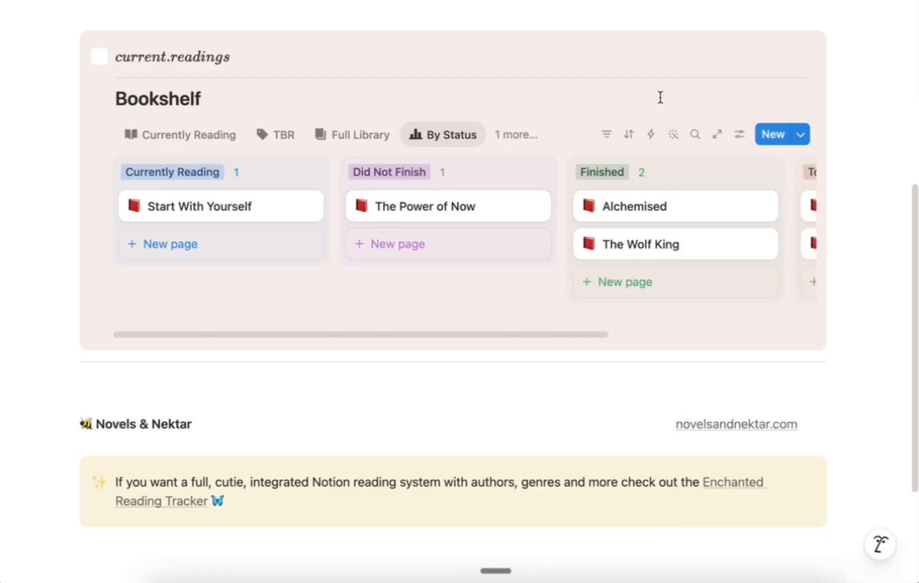
{"action": "left_click", "coordinate": [743, 135]}
{"action": "left_click", "coordinate": [752, 184]}
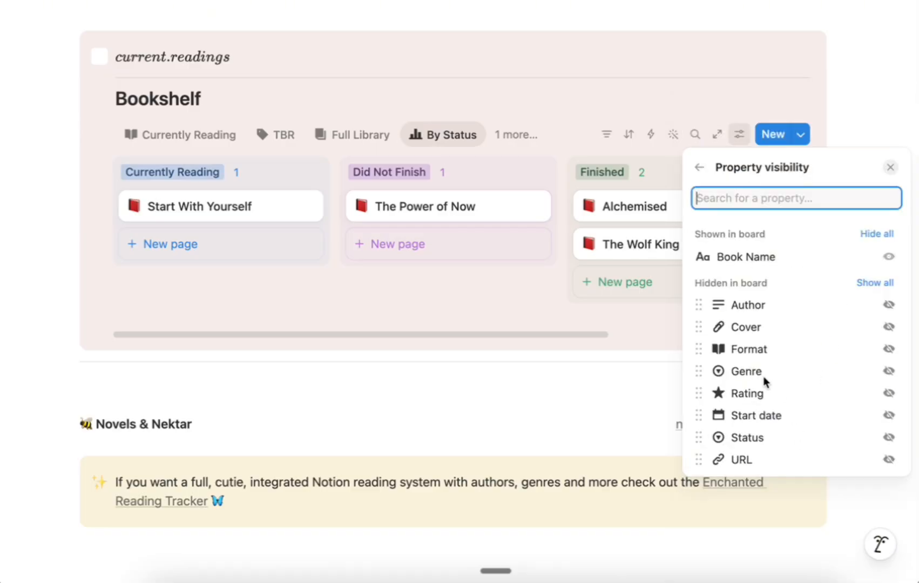
{"action": "left_click", "coordinate": [889, 372]}
{"action": "left_click", "coordinate": [515, 359]}
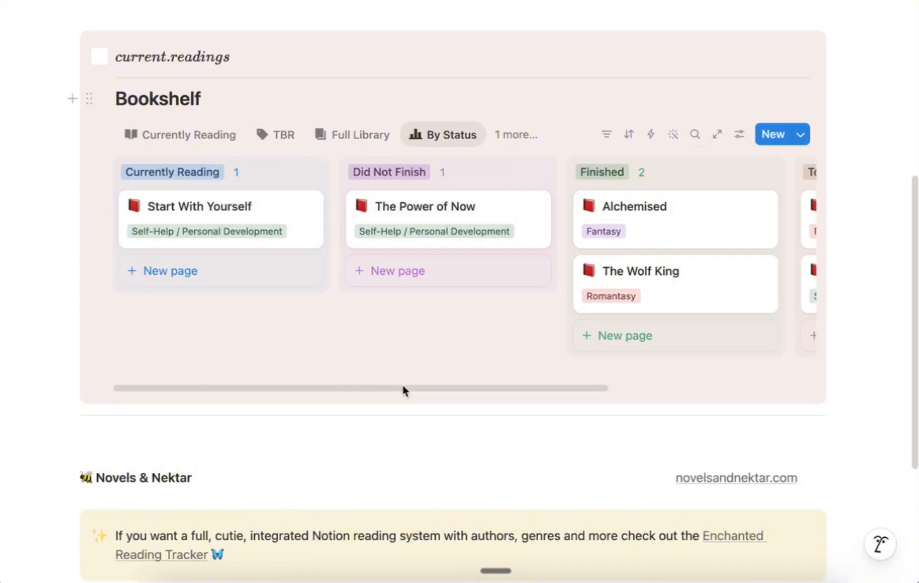
{"action": "left_click_drag", "start_coordinate": [404, 389], "coordinate": [372, 398]}
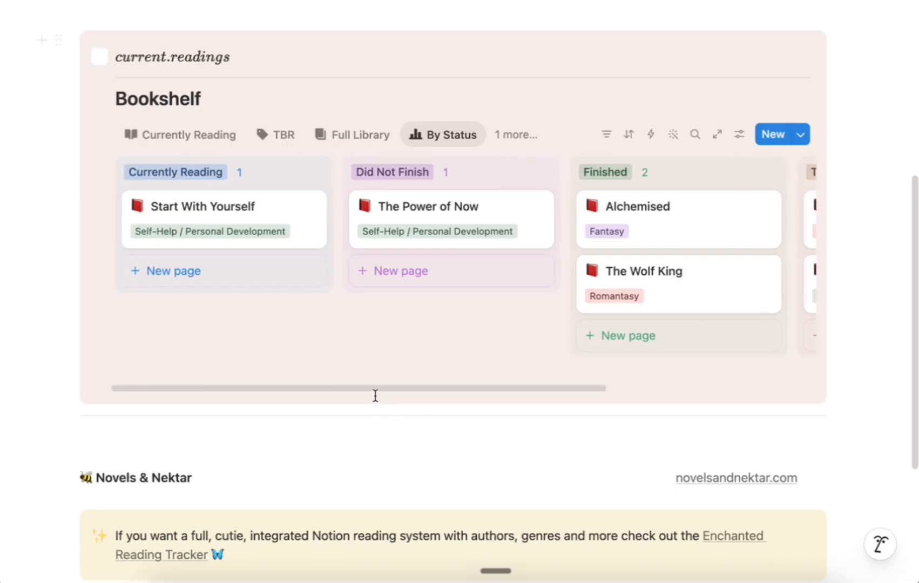
Step: Hide the Genre property from the book cards of the By Status board
{"action": "left_click", "coordinate": [739, 138]}
{"action": "left_click", "coordinate": [763, 189]}
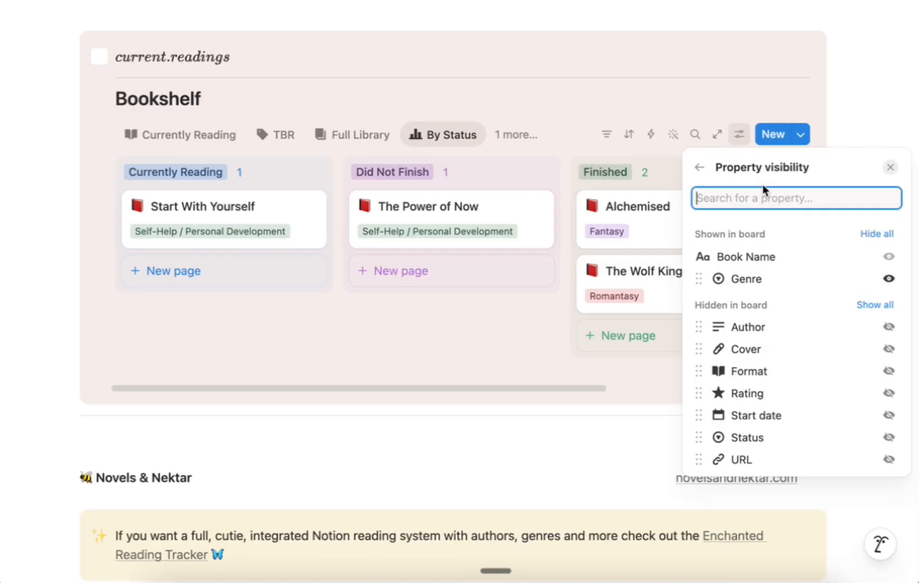
{"action": "left_click", "coordinate": [889, 281]}
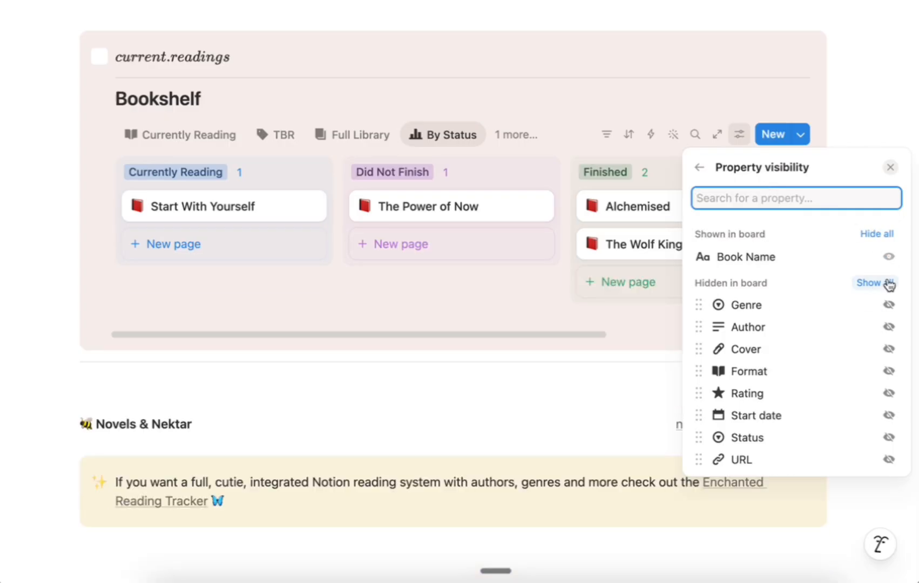
{"action": "left_click", "coordinate": [412, 323]}
Step: Add a new untitled page to the Finished column of the By Status board
{"action": "left_click_drag", "start_coordinate": [411, 331], "coordinate": [579, 347]}
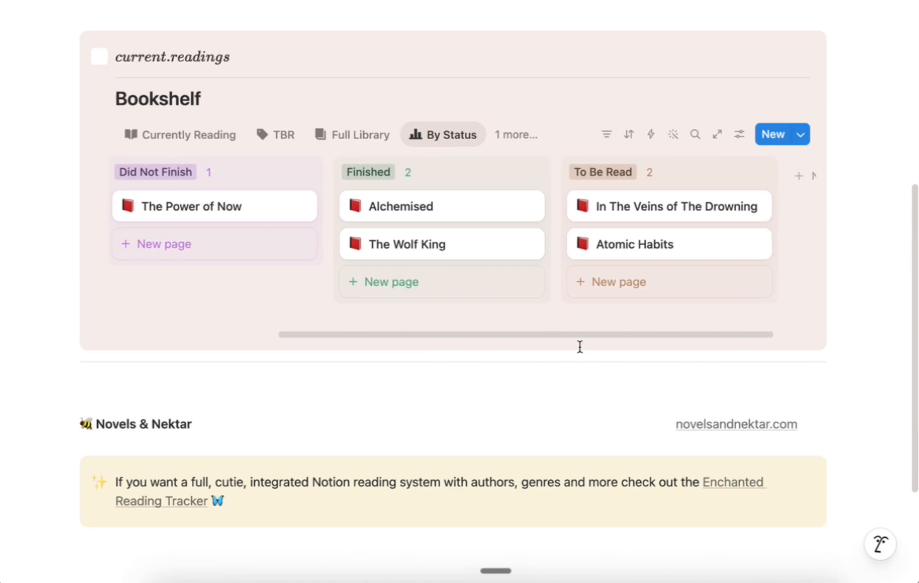
{"action": "left_click", "coordinate": [396, 282]}
{"action": "key", "text": "Escape"}
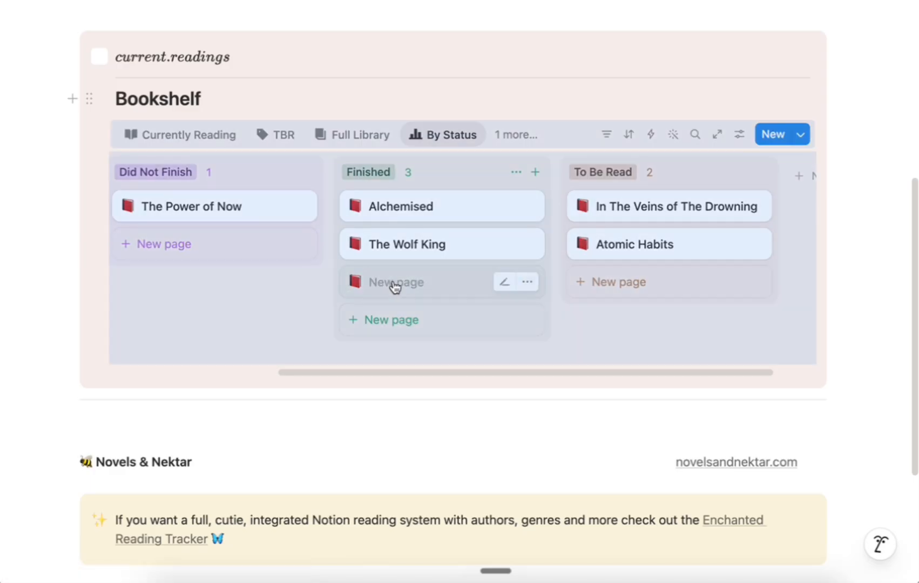
Step: Open the new untitled page in the Finished column and examine its properties and Thoughts & Notes section
{"action": "left_click", "coordinate": [395, 286]}
{"action": "scroll", "coordinate": [519, 302], "scroll_direction": "down", "scroll_amount": 3}
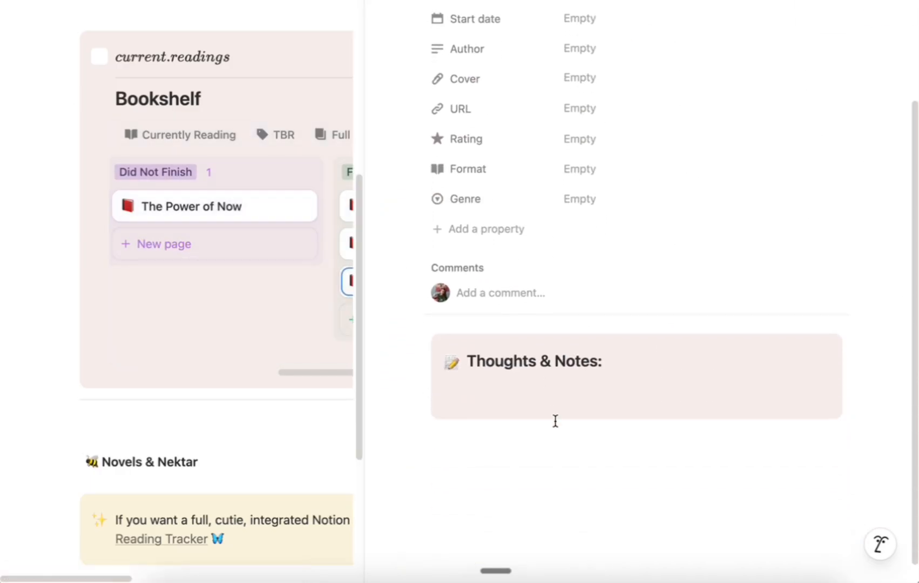
{"action": "double_click", "coordinate": [491, 382]}
{"action": "double_click", "coordinate": [491, 449]}
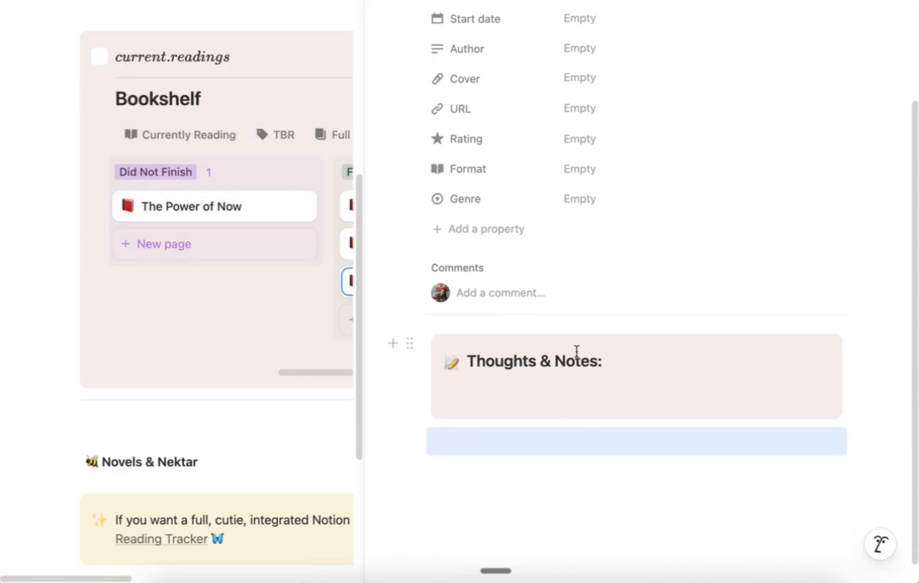
{"action": "left_click", "coordinate": [312, 408]}
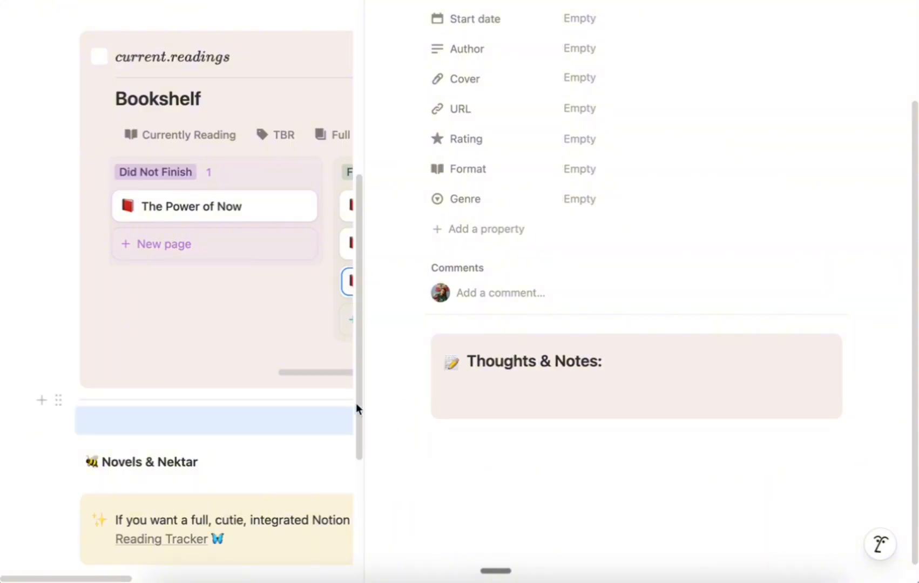
{"action": "scroll", "coordinate": [507, 411], "scroll_direction": "up", "scroll_amount": 3}
{"action": "scroll", "coordinate": [509, 394], "scroll_direction": "down", "scroll_amount": 2}
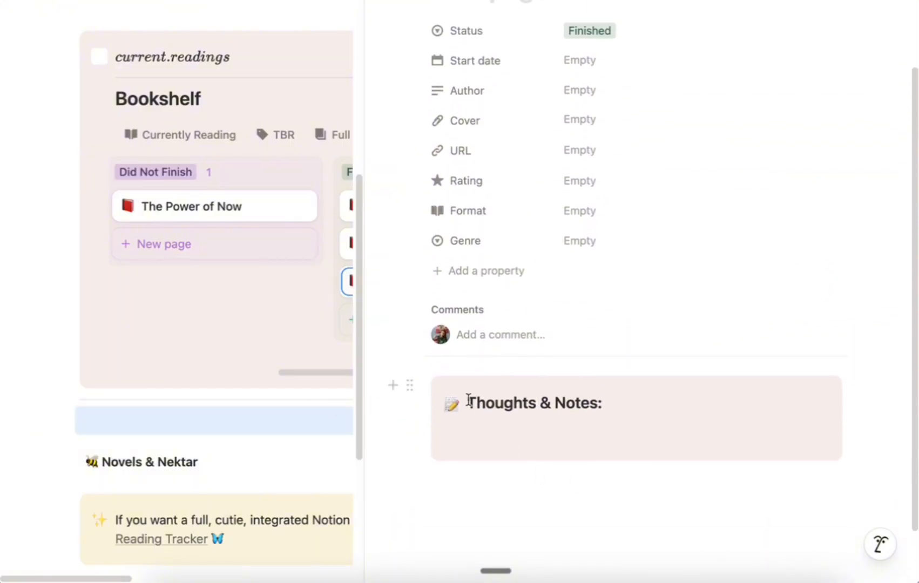
{"action": "scroll", "coordinate": [469, 401], "scroll_direction": "up", "scroll_amount": 2}
{"action": "left_click", "coordinate": [381, 2]}
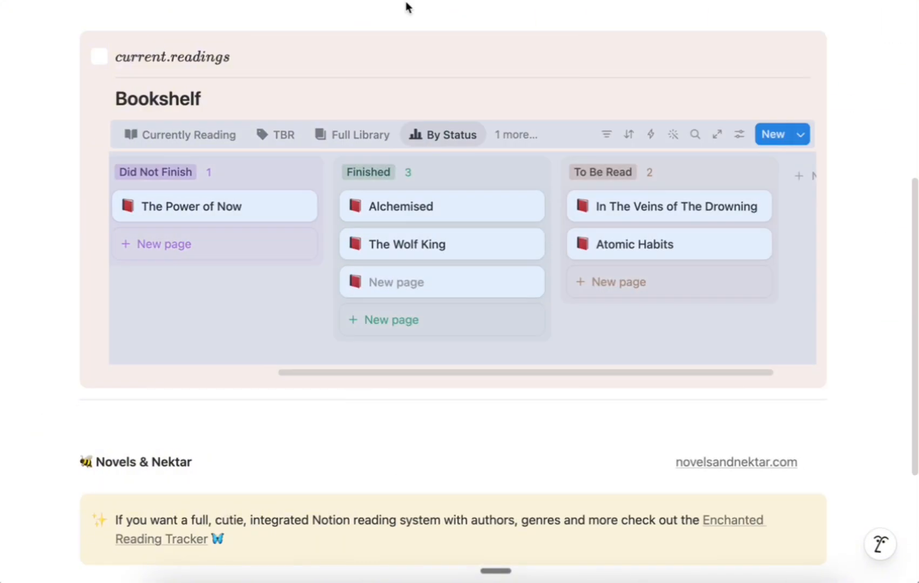
Step: Open the Bookshelf's default New page template for editing and examine its Thoughts & Notes section
{"action": "scroll", "coordinate": [779, 123], "scroll_direction": "up", "scroll_amount": 2}
{"action": "left_click", "coordinate": [800, 192]}
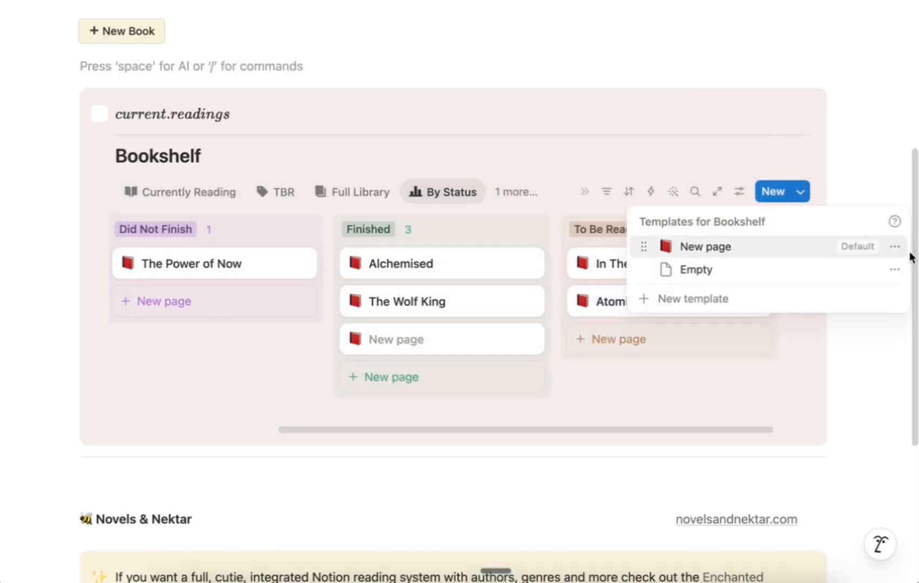
{"action": "left_click", "coordinate": [894, 250]}
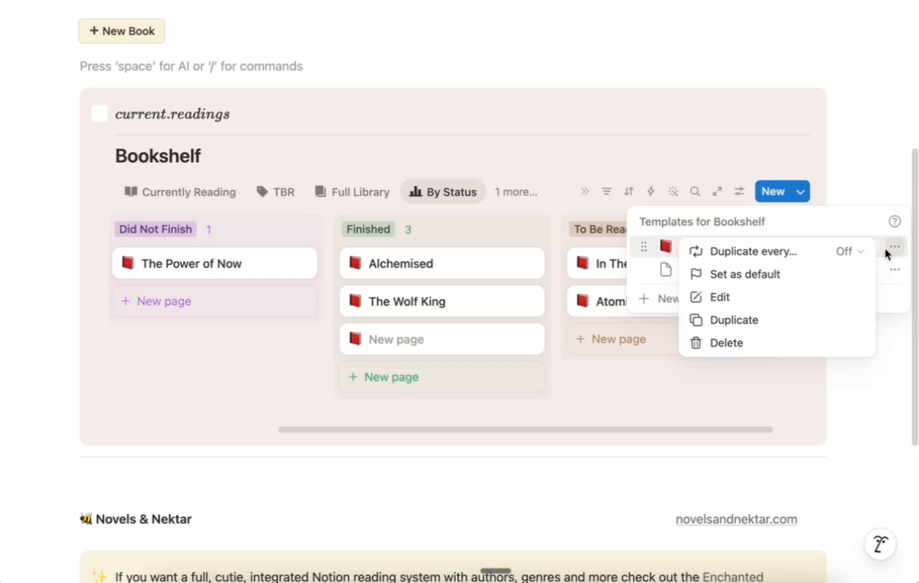
{"action": "left_click", "coordinate": [757, 302]}
{"action": "scroll", "coordinate": [475, 295], "scroll_direction": "down", "scroll_amount": 10}
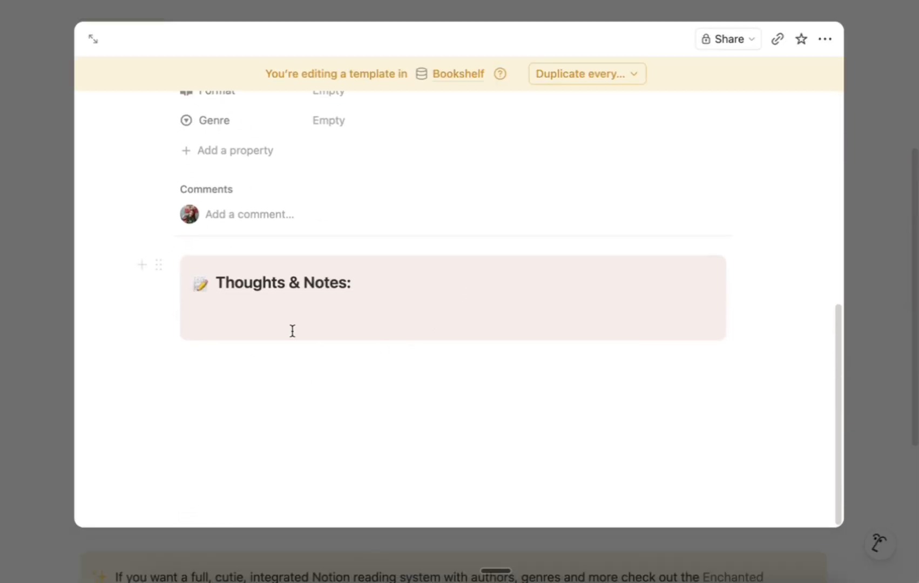
{"action": "left_click", "coordinate": [275, 385]}
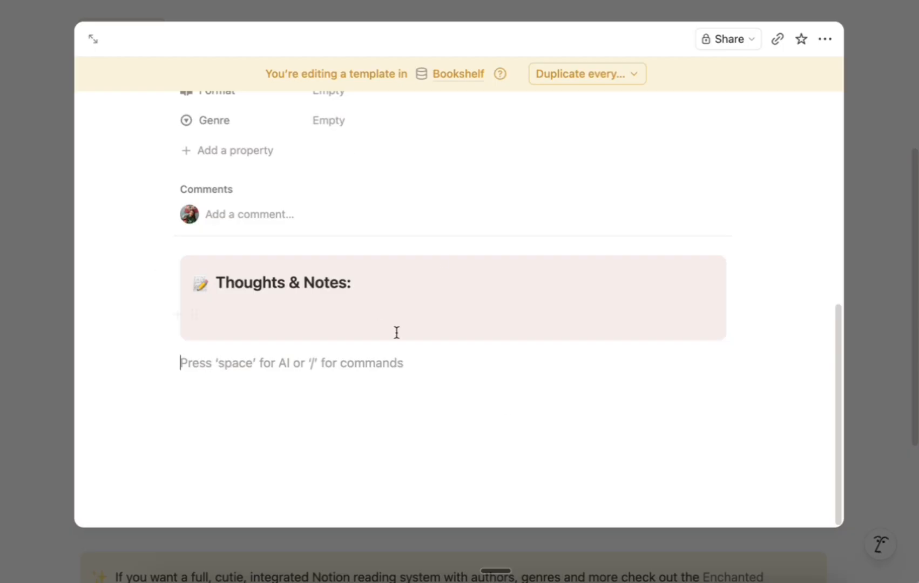
{"action": "left_click", "coordinate": [879, 274]}
{"action": "left_click", "coordinate": [801, 195]}
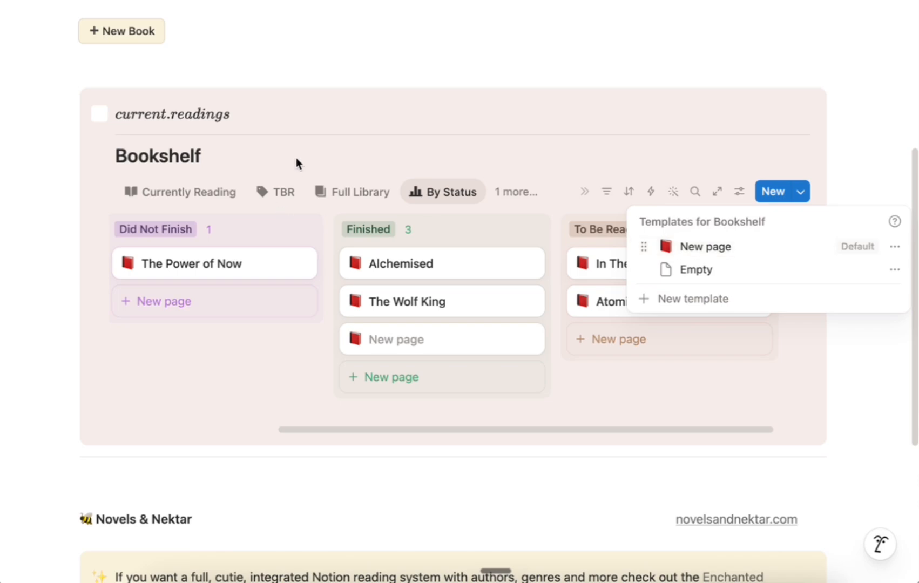
Step: Switch the Bookshelf to the Currently Reading view and look over the My Library page, including the Enchanted Reading Tracker link
{"action": "left_click", "coordinate": [195, 199]}
{"action": "left_click", "coordinate": [195, 200]}
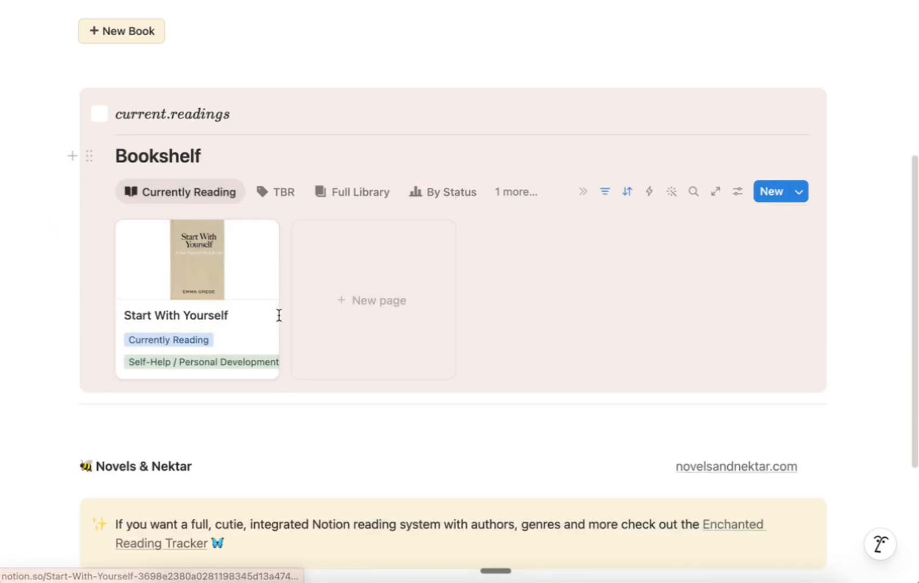
{"action": "scroll", "coordinate": [279, 314], "scroll_direction": "up", "scroll_amount": 5}
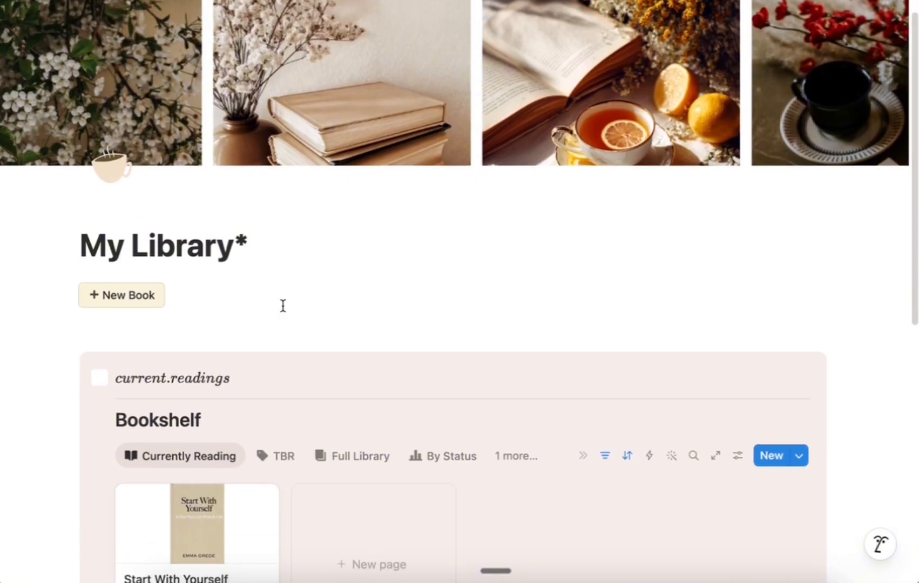
{"action": "scroll", "coordinate": [283, 306], "scroll_direction": "down", "scroll_amount": 2}
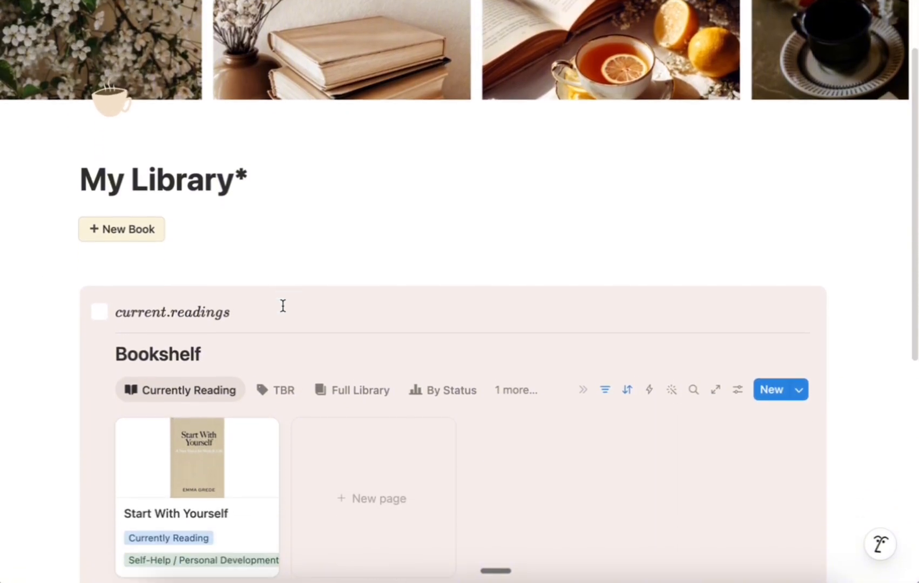
{"action": "scroll", "coordinate": [283, 306], "scroll_direction": "down", "scroll_amount": 3}
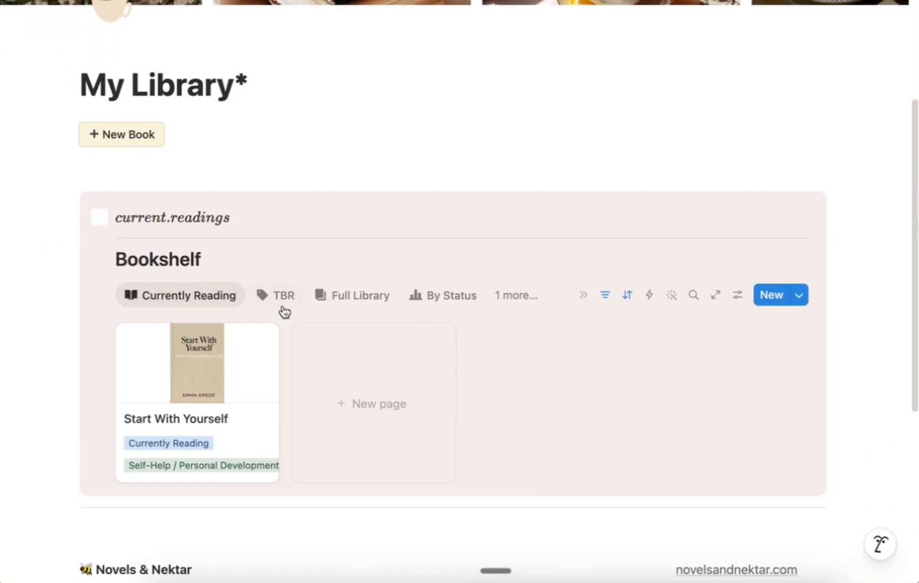
{"action": "scroll", "coordinate": [282, 310], "scroll_direction": "up", "scroll_amount": 3}
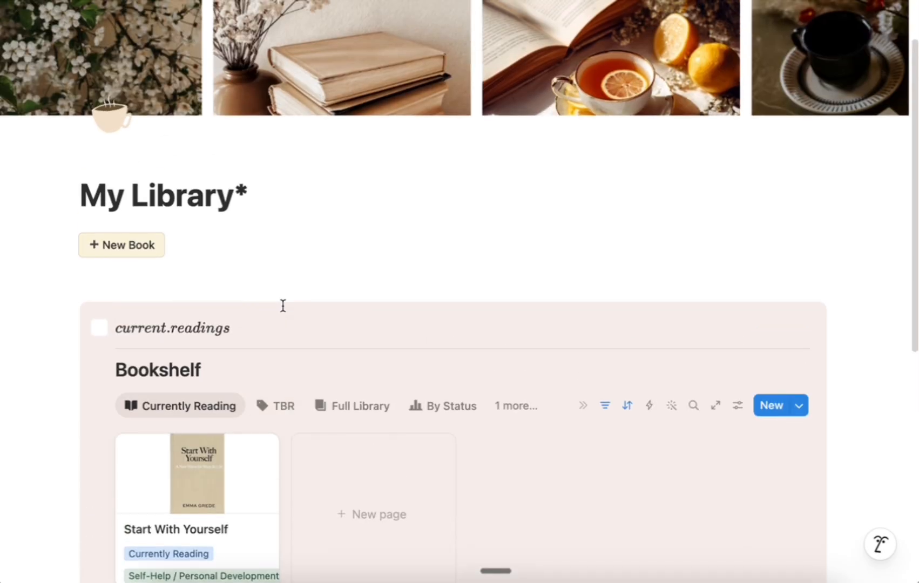
{"action": "scroll", "coordinate": [344, 269], "scroll_direction": "down", "scroll_amount": 1}
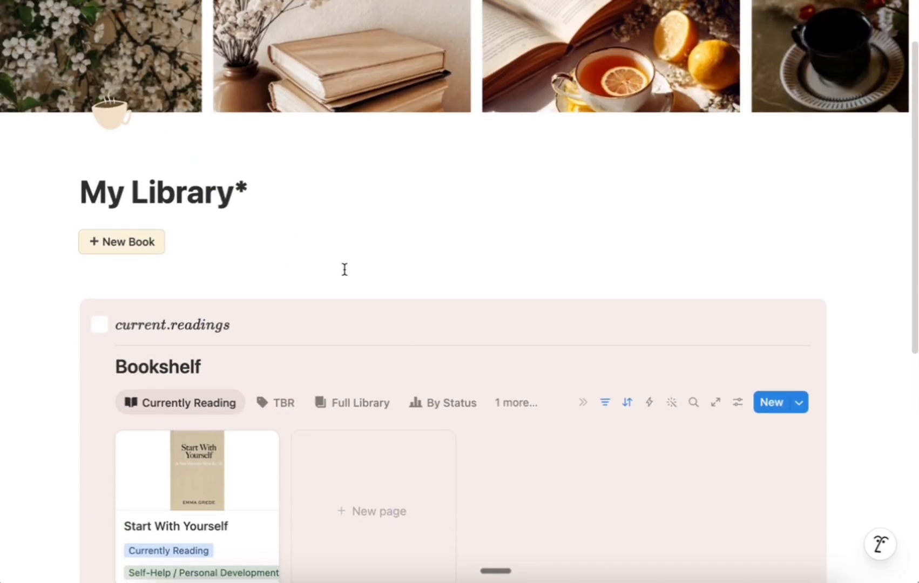
{"action": "scroll", "coordinate": [334, 268], "scroll_direction": "down", "scroll_amount": 1}
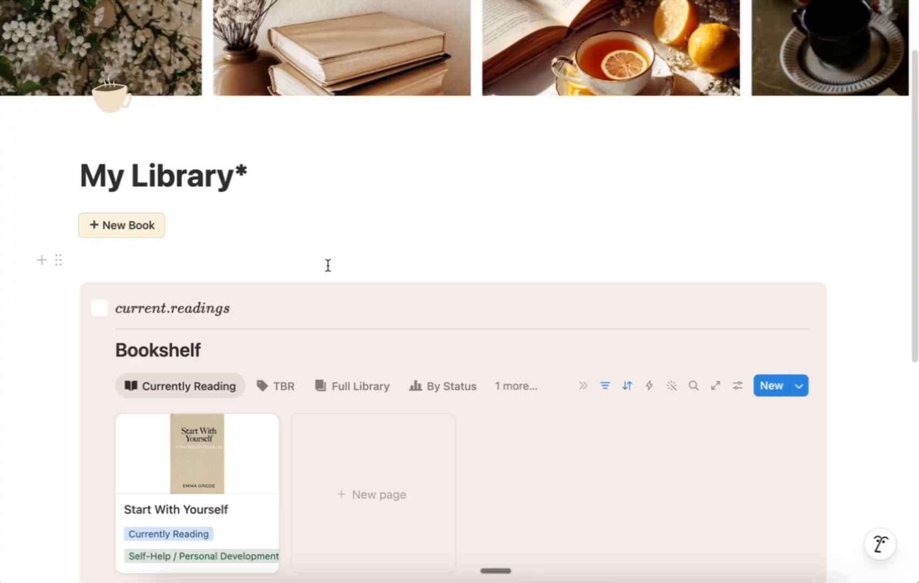
{"action": "scroll", "coordinate": [328, 265], "scroll_direction": "down", "scroll_amount": 2}
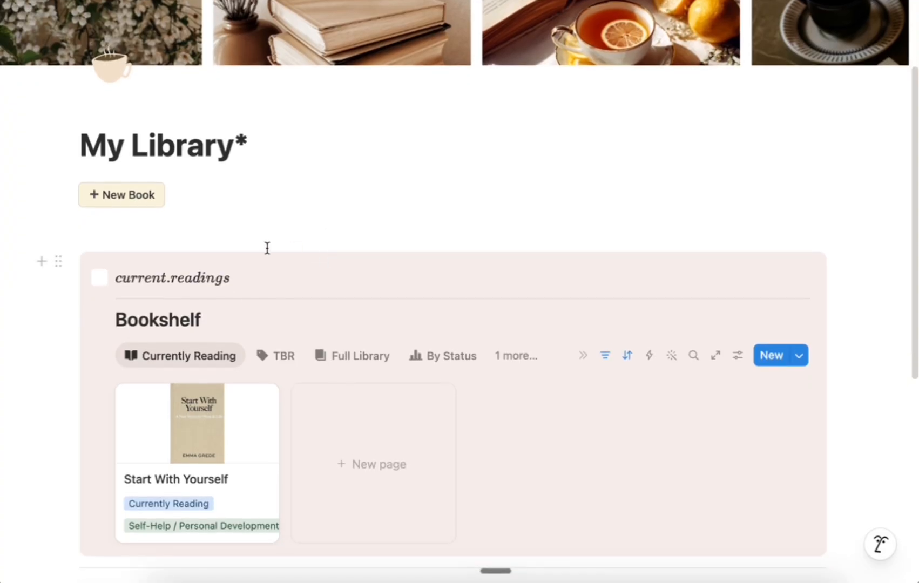
{"action": "scroll", "coordinate": [266, 248], "scroll_direction": "down", "scroll_amount": 5}
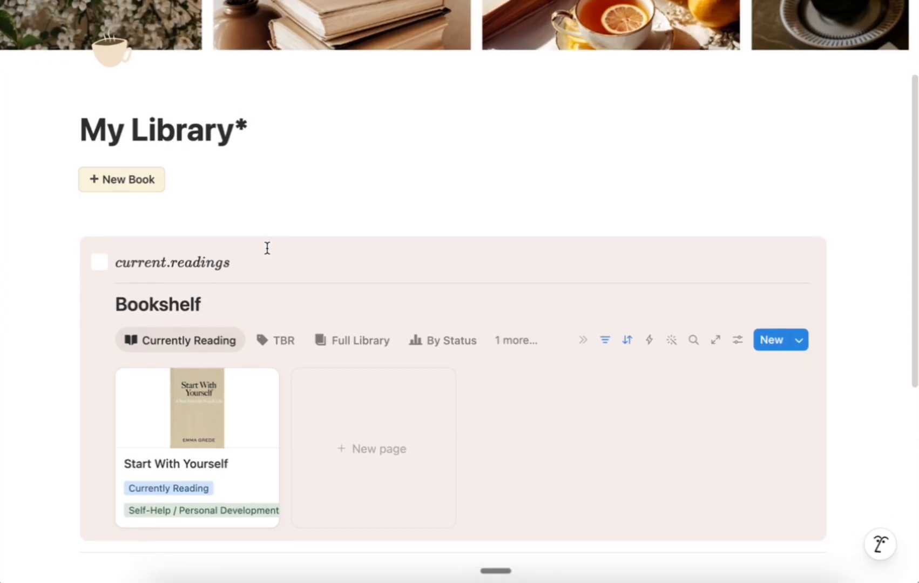
{"action": "scroll", "coordinate": [266, 247], "scroll_direction": "down", "scroll_amount": 7}
{"action": "mouse_move", "coordinate": [728, 424]}
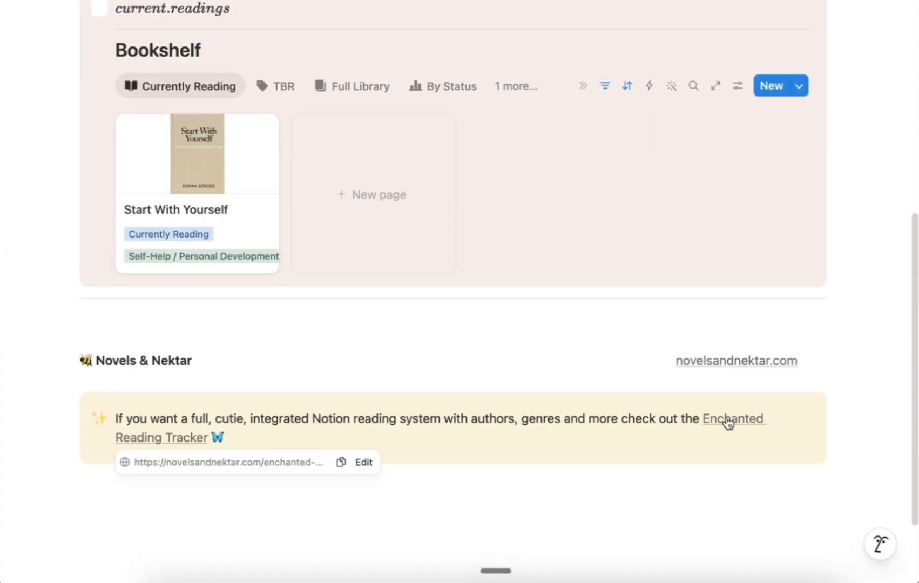
{"action": "scroll", "coordinate": [728, 424], "scroll_direction": "up", "scroll_amount": 1}
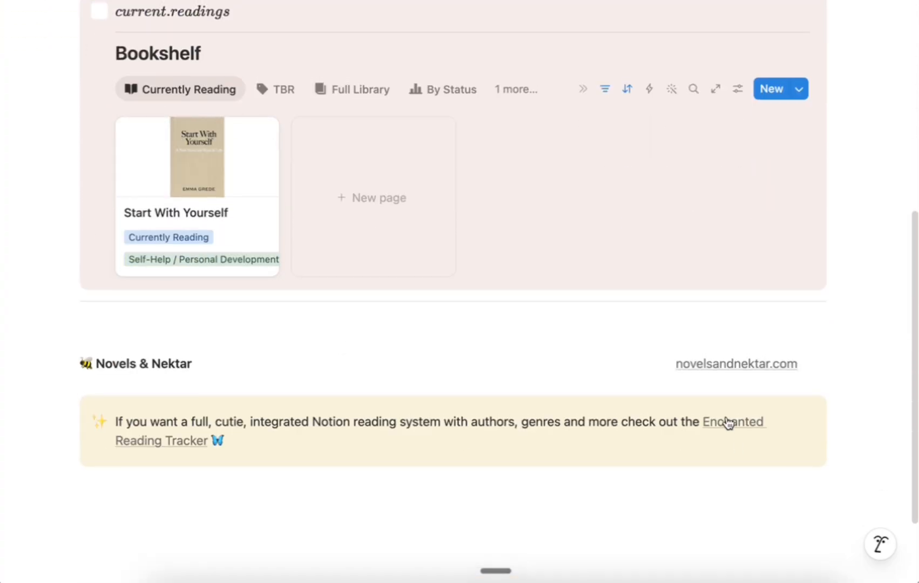
{"action": "scroll", "coordinate": [428, 384], "scroll_direction": "up", "scroll_amount": 12}
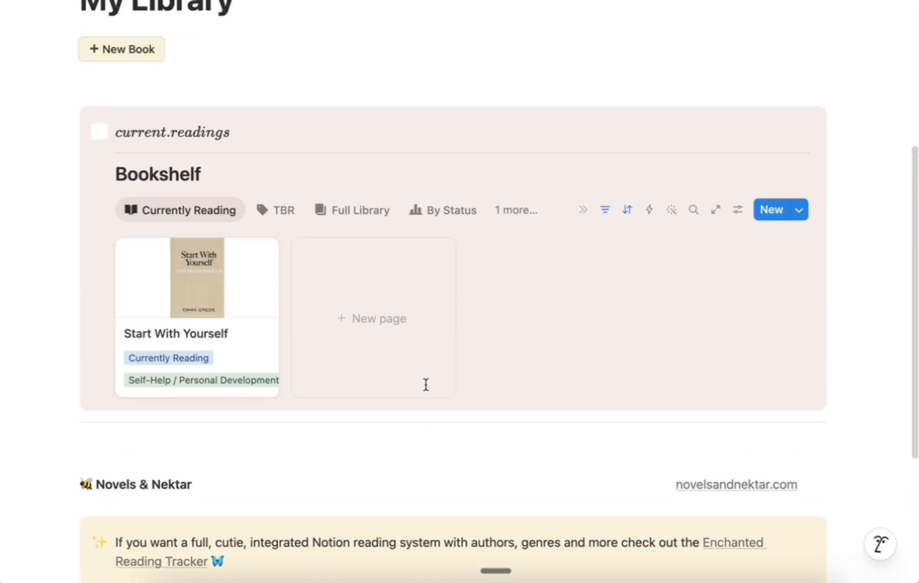
{"action": "scroll", "coordinate": [426, 384], "scroll_direction": "up", "scroll_amount": 1}
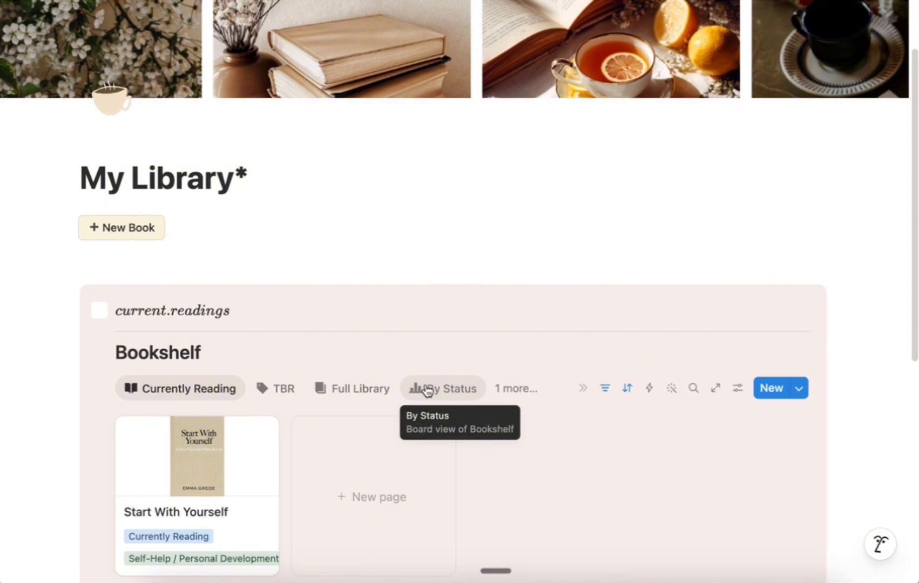
{"action": "scroll", "coordinate": [421, 378], "scroll_direction": "down", "scroll_amount": 1}
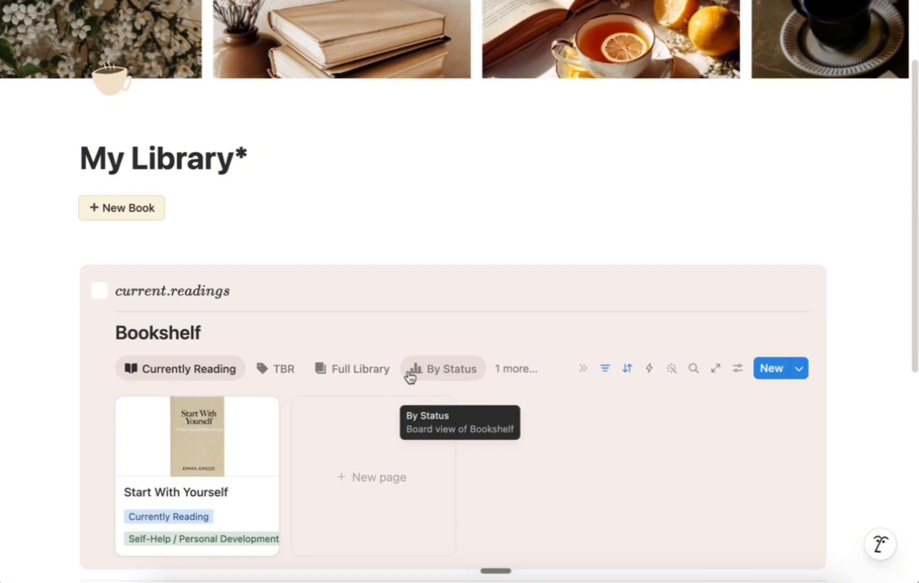
Step: Review the My Library page from the current.readings section down to the Novels & Nektar footer, returning to the page cover
{"action": "scroll", "coordinate": [324, 316], "scroll_direction": "down", "scroll_amount": 1}
{"action": "scroll", "coordinate": [291, 367], "scroll_direction": "down", "scroll_amount": 5}
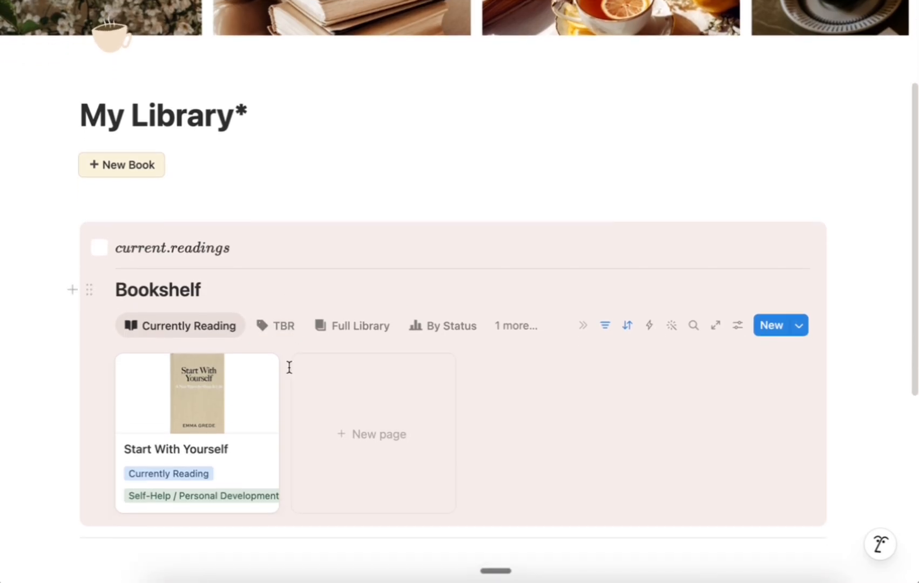
{"action": "scroll", "coordinate": [288, 367], "scroll_direction": "down", "scroll_amount": 1}
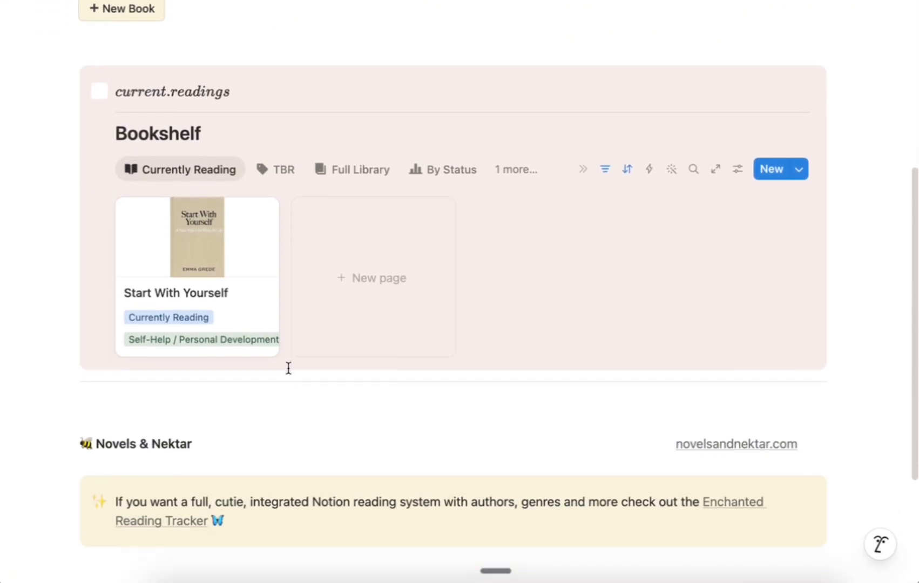
{"action": "scroll", "coordinate": [289, 368], "scroll_direction": "down", "scroll_amount": 1}
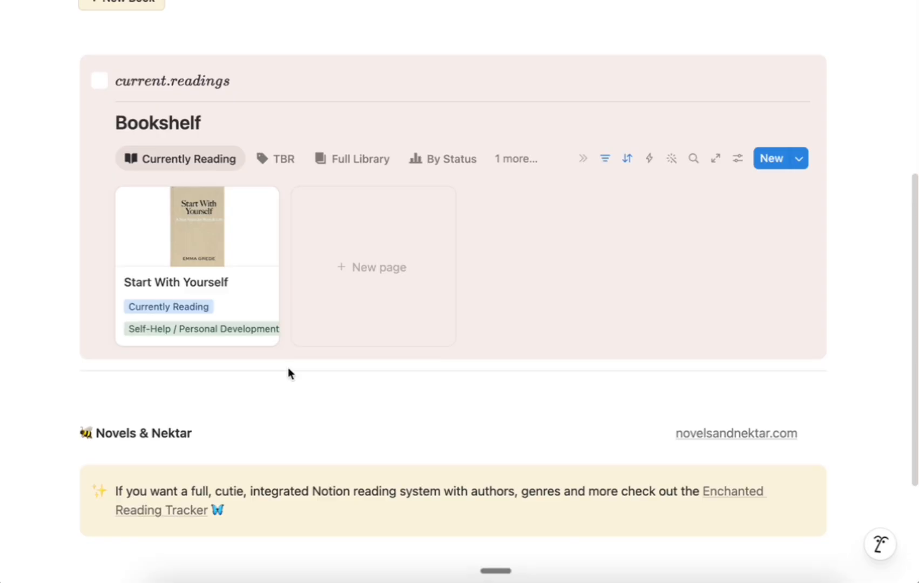
{"action": "scroll", "coordinate": [288, 367], "scroll_direction": "down", "scroll_amount": 1}
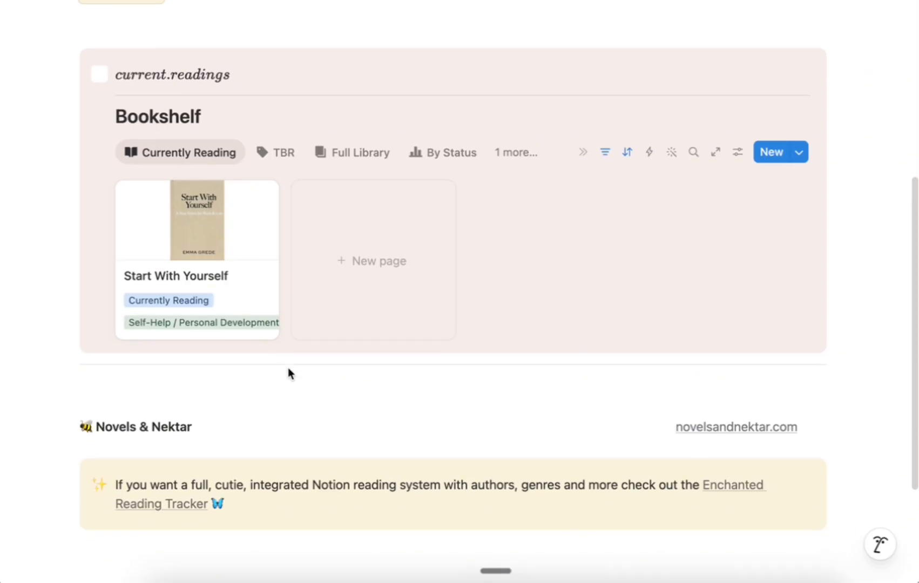
{"action": "scroll", "coordinate": [288, 370], "scroll_direction": "up", "scroll_amount": 3}
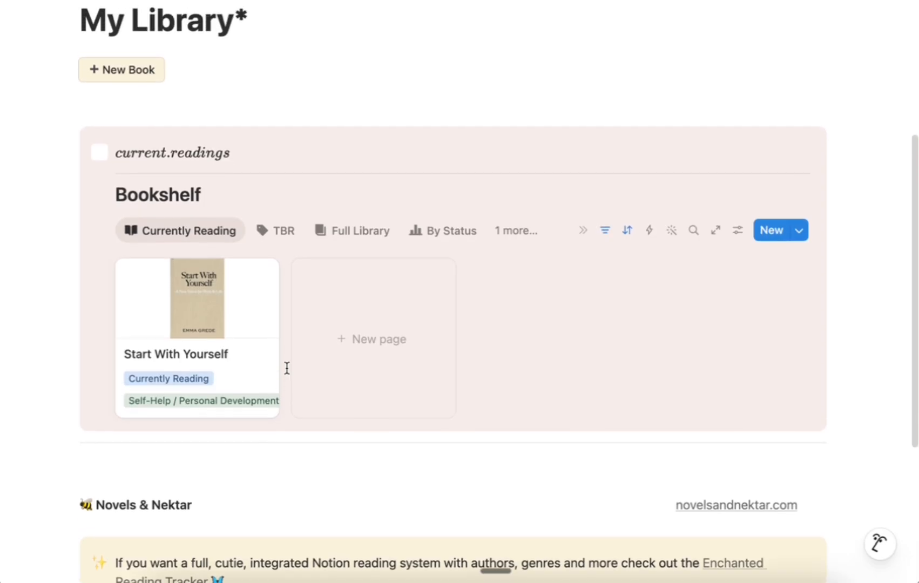
{"action": "scroll", "coordinate": [286, 367], "scroll_direction": "up", "scroll_amount": 9}
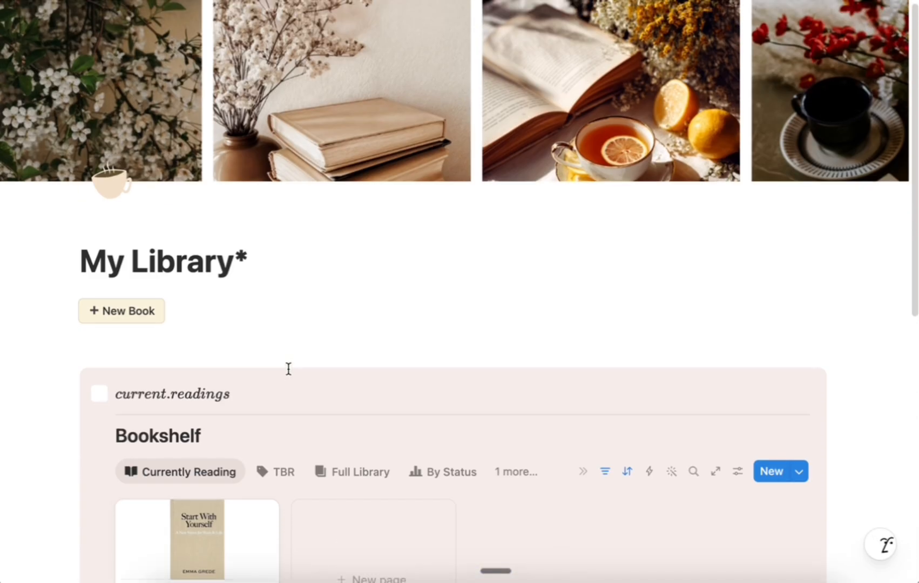
{"action": "scroll", "coordinate": [288, 370], "scroll_direction": "up", "scroll_amount": 1}
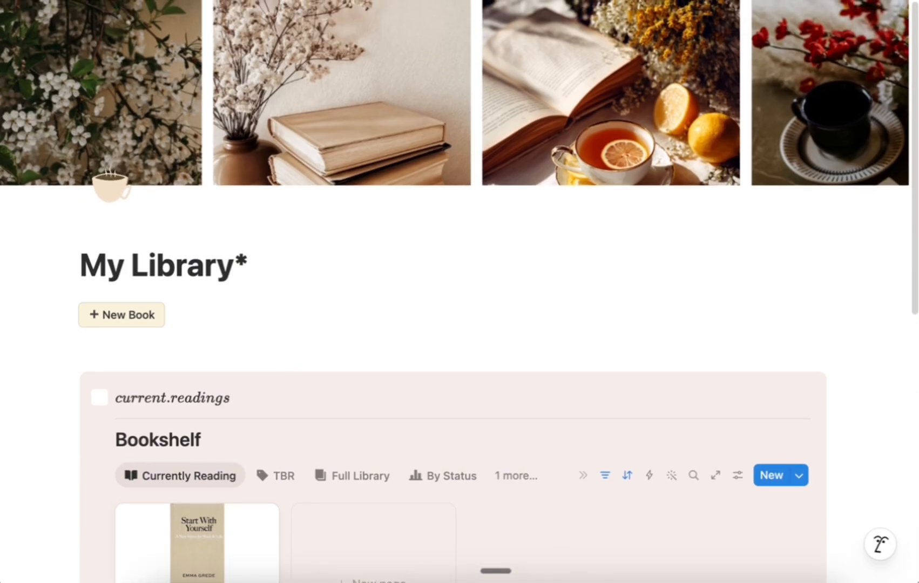